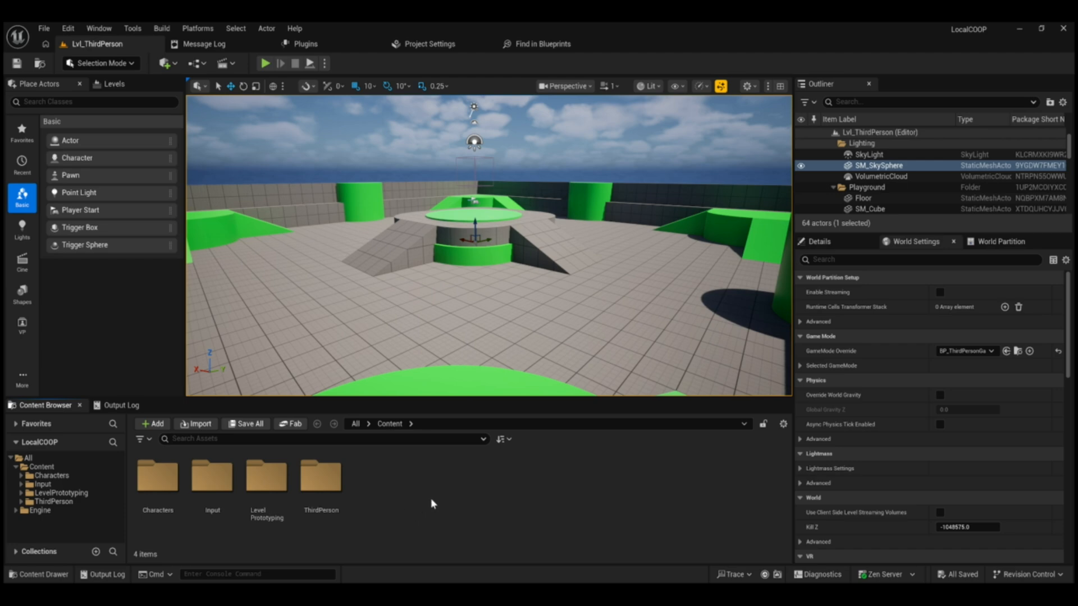
Create a Game Mode Base blueprint named BP_SplitscreenMode in the Content folder.
{"action": "right_click", "coordinate": [392, 483]}
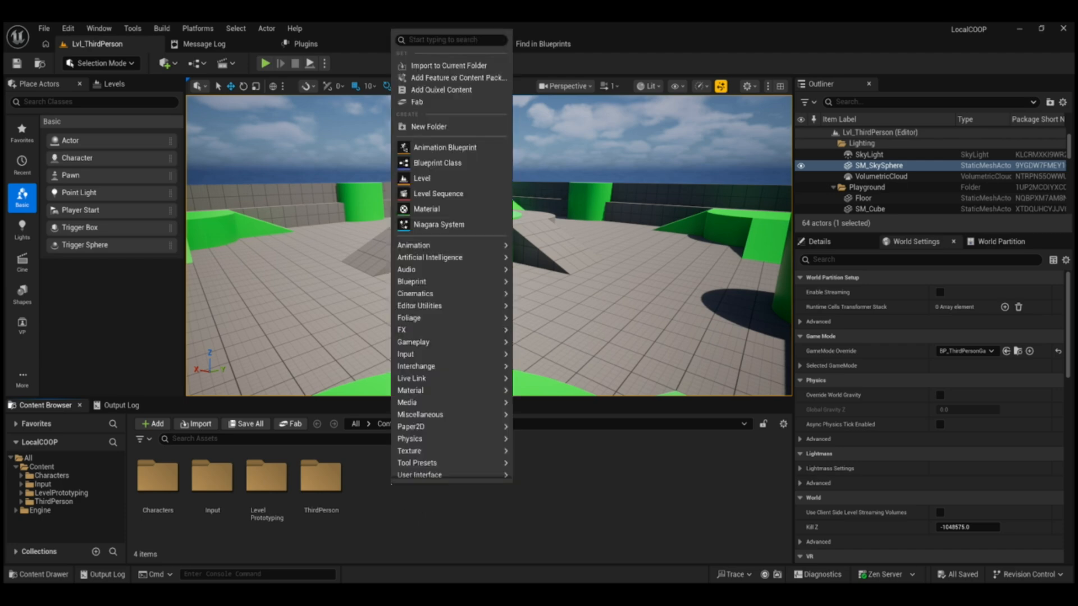
{"action": "left_click", "coordinate": [449, 171]}
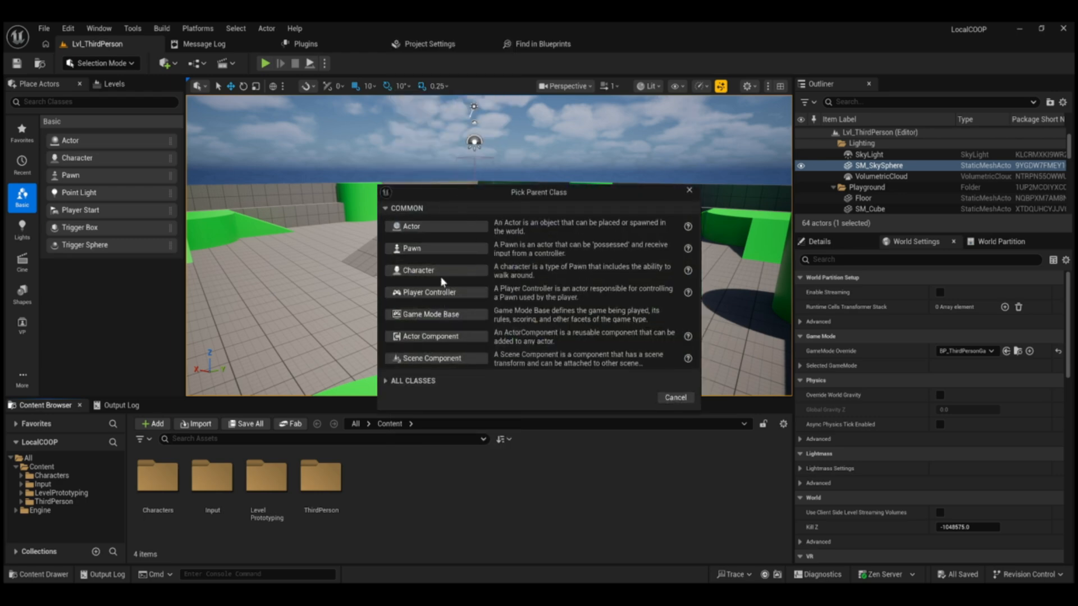
{"action": "left_click", "coordinate": [440, 315]}
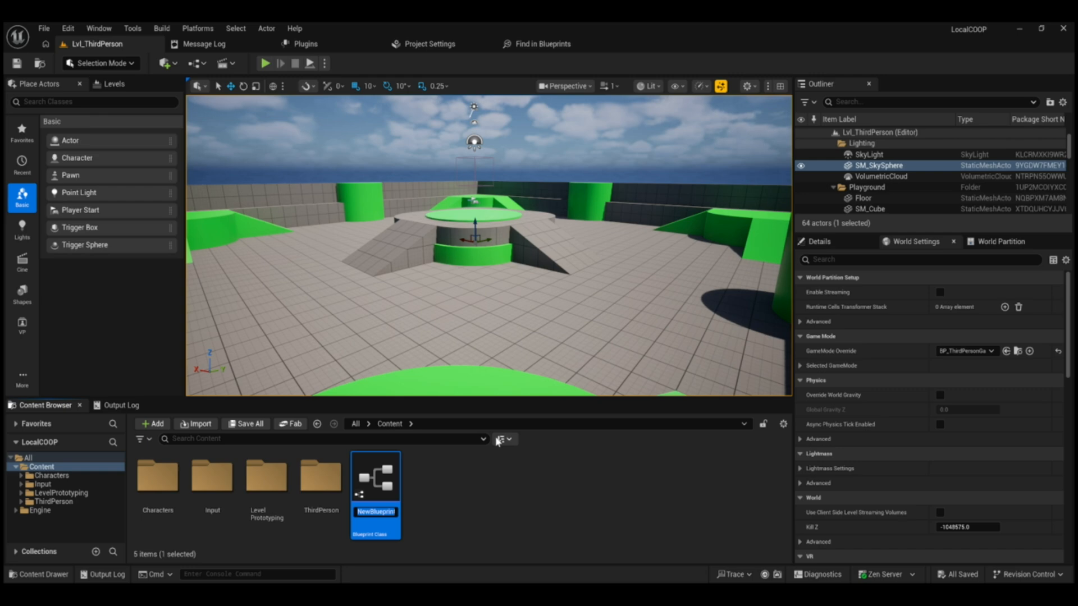
{"action": "type", "text": "BP_"}
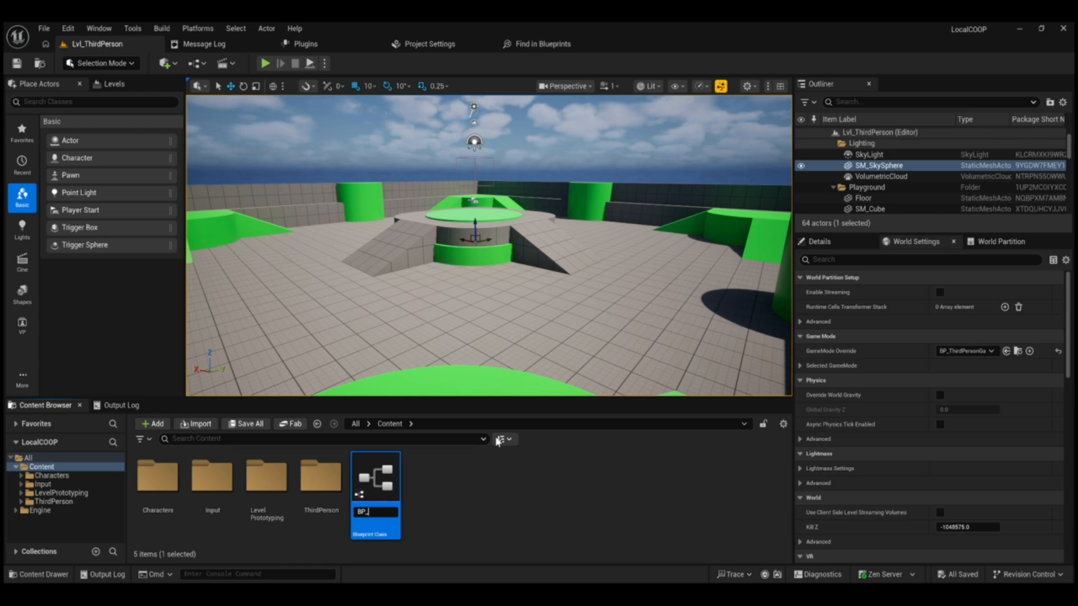
{"action": "type", "text": "Sp"}
{"action": "type", "text": "litscreenMode"}
{"action": "key", "text": "Return"}
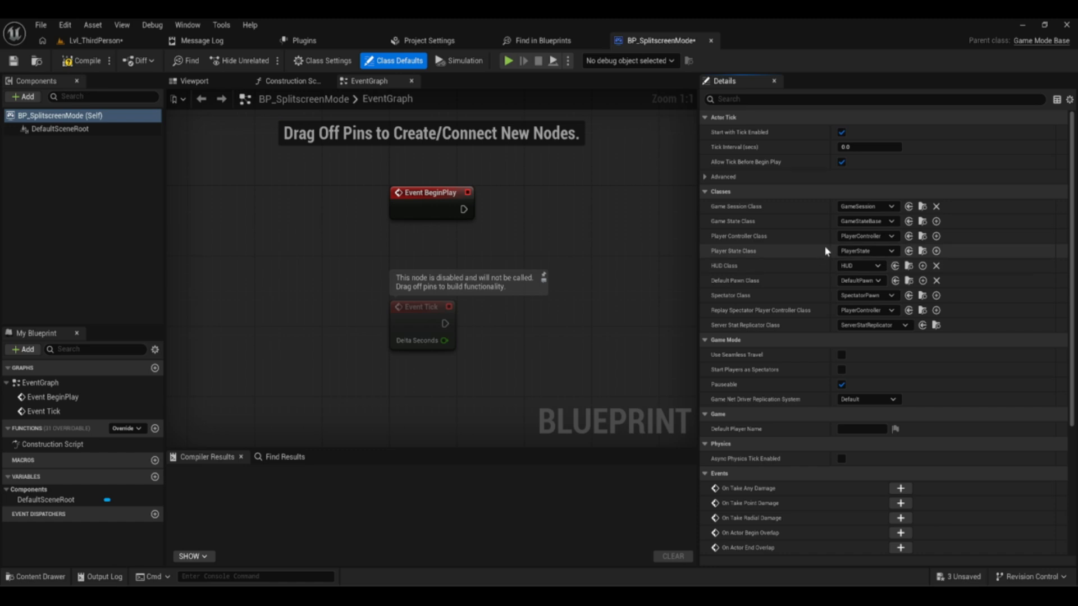
Set the Player Controller Class to BP_ThirdPersonPlayerController and the Default Pawn Class to BP_ThirdPersonCharacter, and compile the blueprint.
{"action": "left_click", "coordinate": [868, 239]}
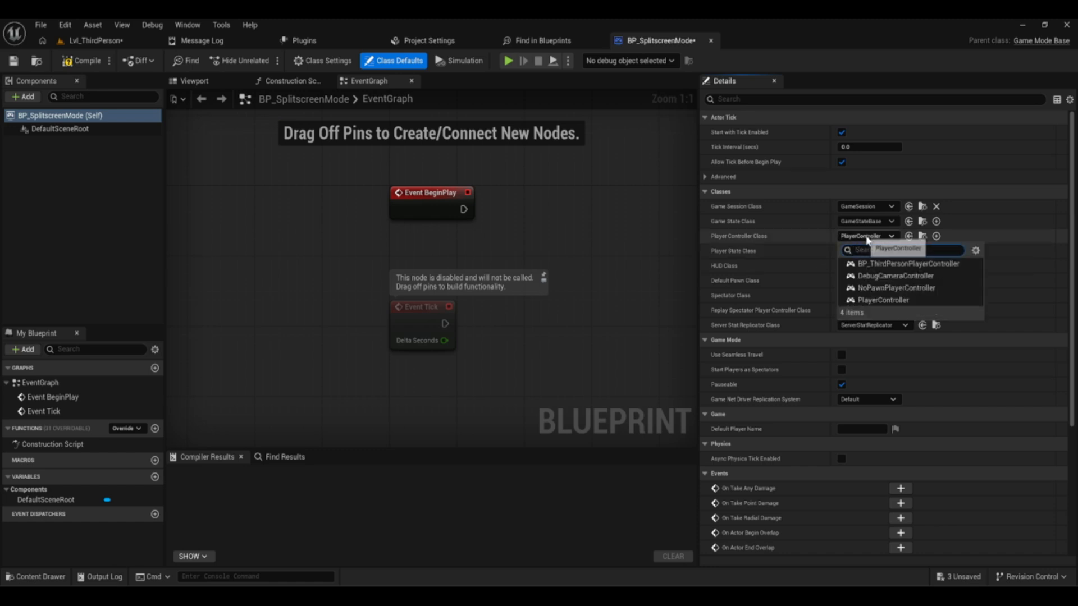
{"action": "type", "text": "third"}
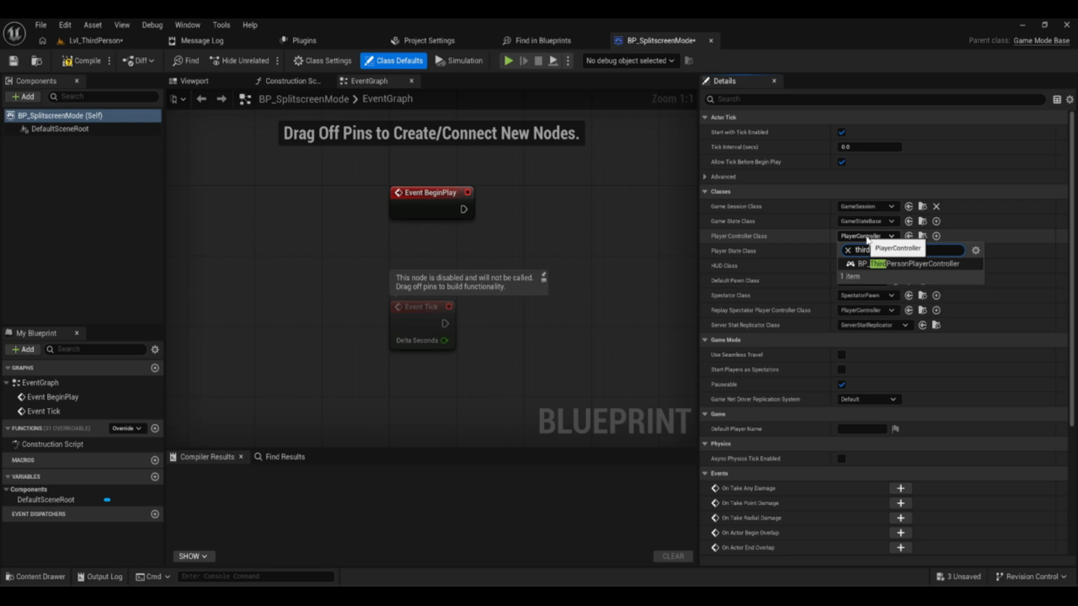
{"action": "left_click", "coordinate": [904, 264]}
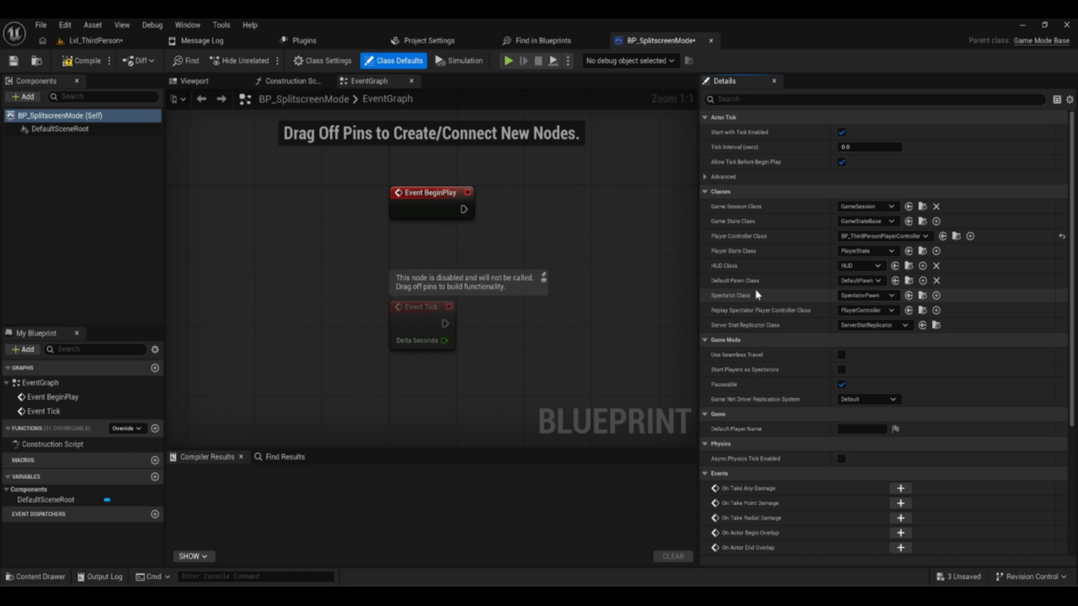
{"action": "left_click", "coordinate": [864, 282]}
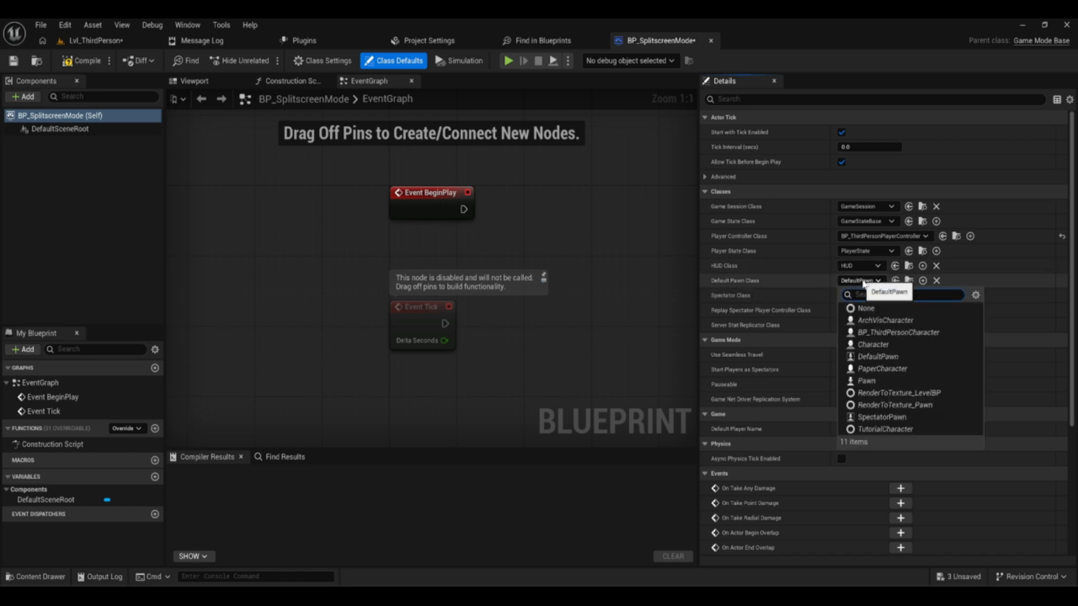
{"action": "type", "text": "thirdp"}
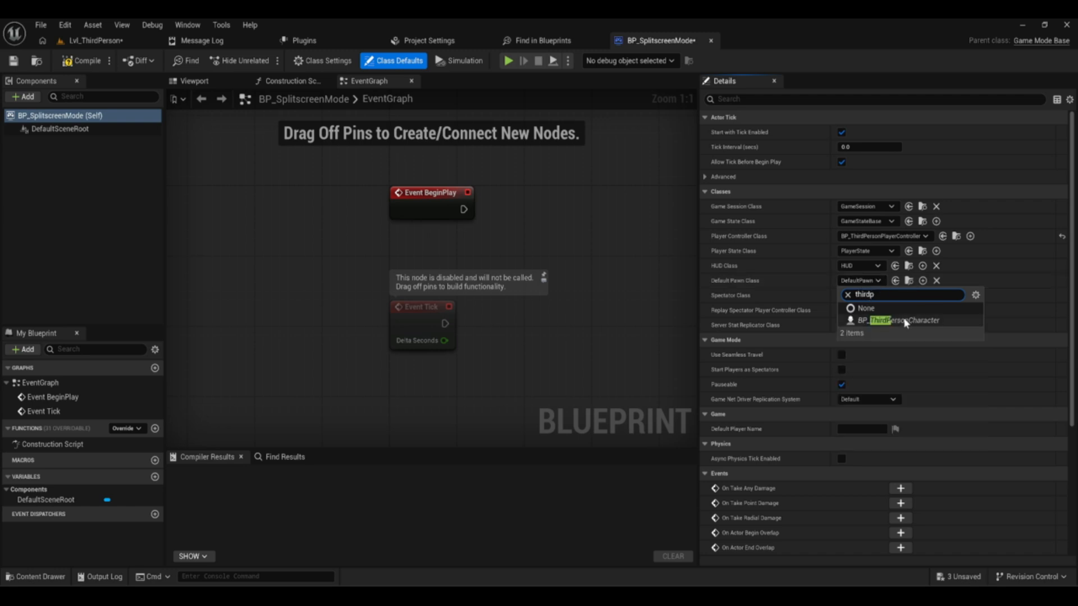
{"action": "left_click", "coordinate": [905, 321]}
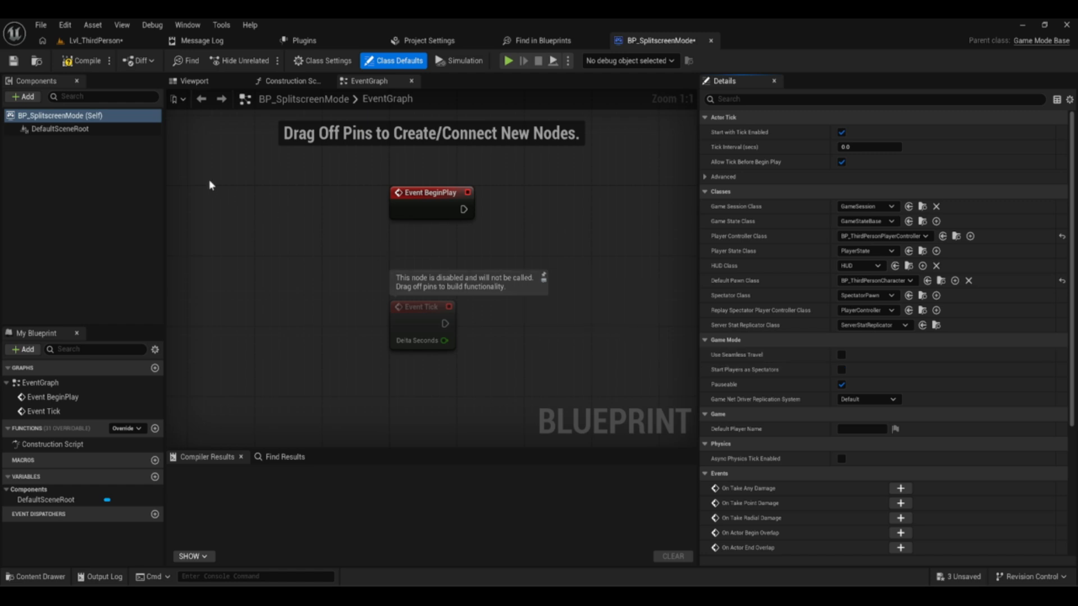
{"action": "left_click", "coordinate": [84, 61]}
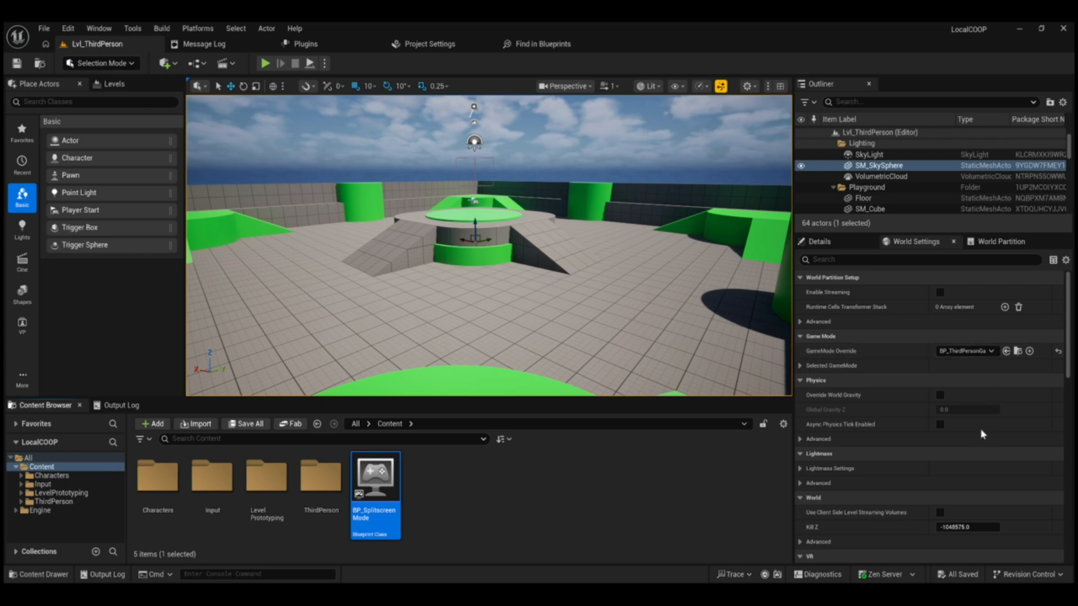
Assign BP_SplitscreenMode as the level's GameMode Override and save the level.
{"action": "left_click", "coordinate": [1006, 351]}
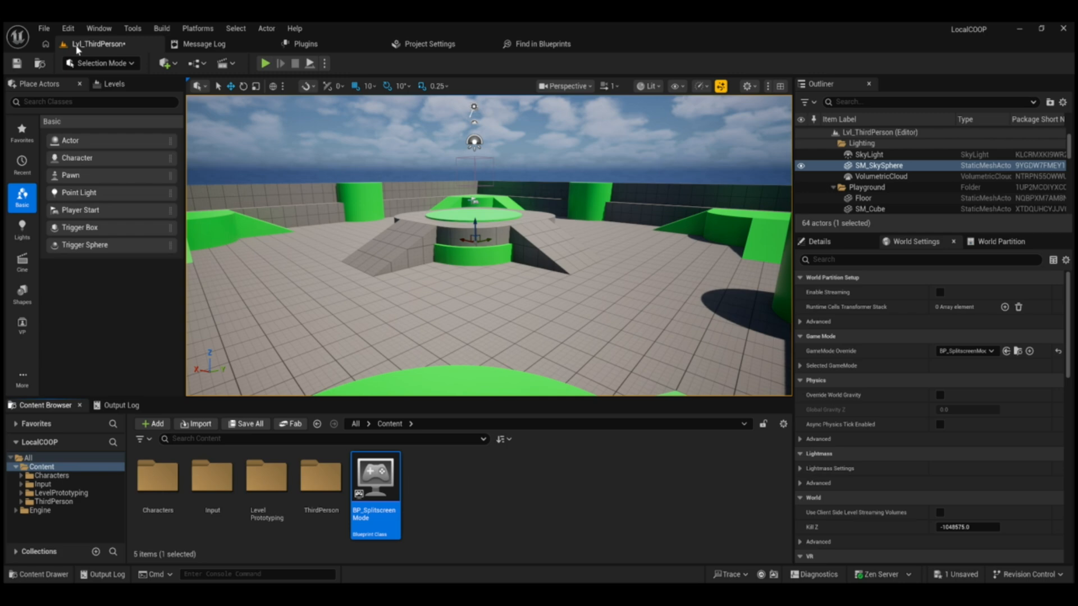
{"action": "left_click", "coordinate": [17, 64]}
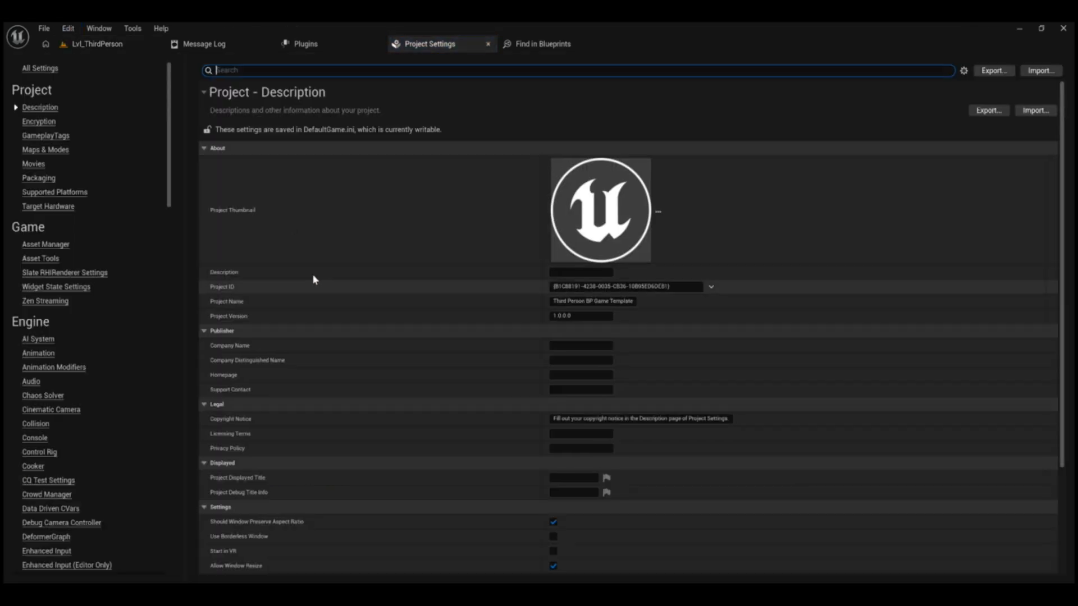
Set the project's Default GameMode to BP_SplitscreenMode in the Maps & Modes settings and return to the Lvl_ThirdPerson level.
{"action": "left_click", "coordinate": [49, 150]}
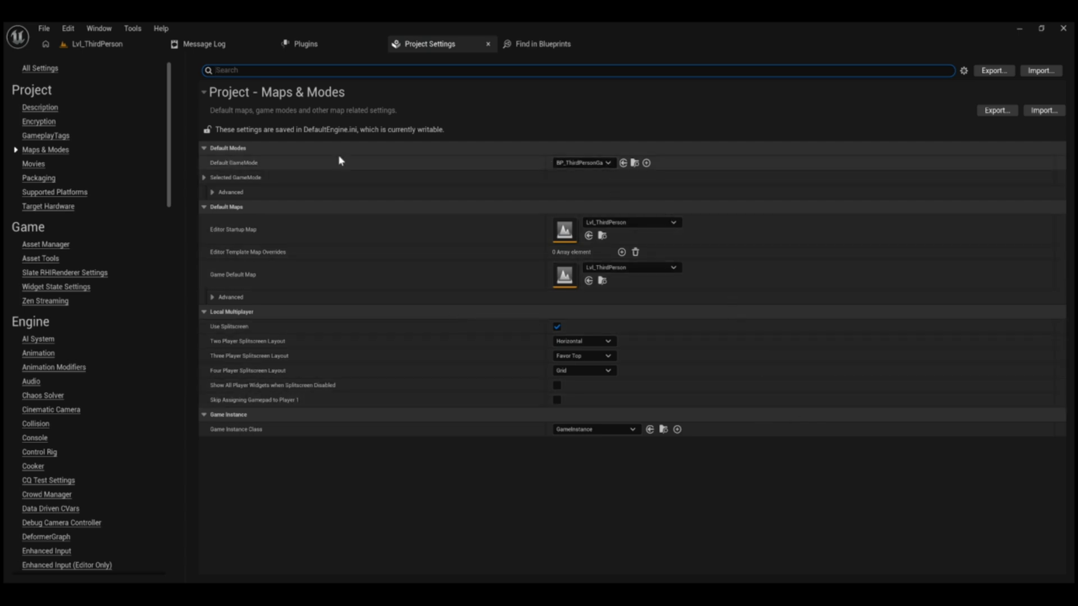
{"action": "left_click", "coordinate": [596, 163]}
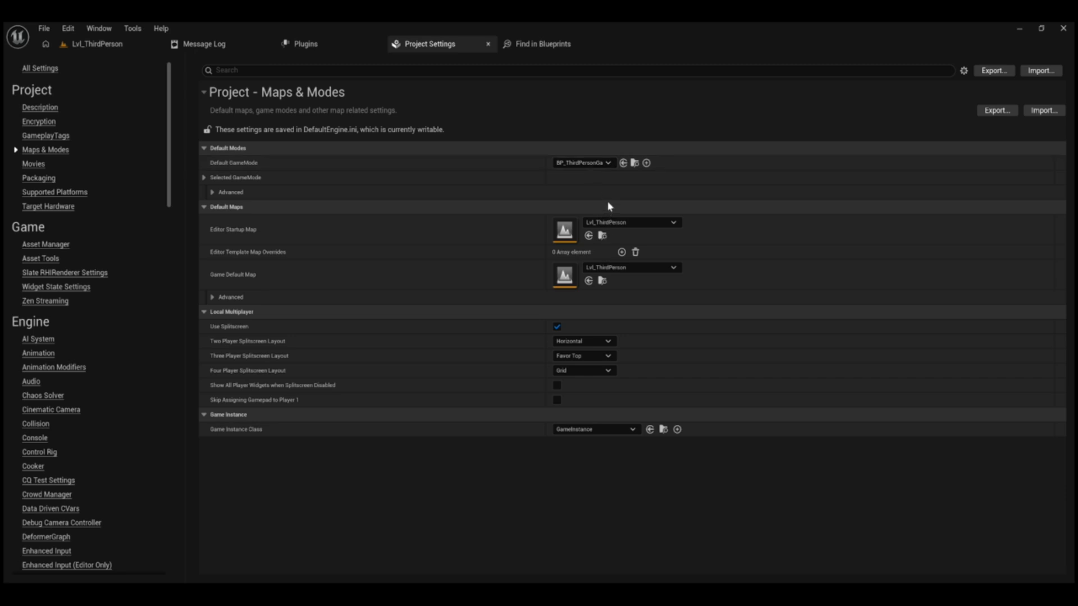
{"action": "left_click", "coordinate": [608, 192]}
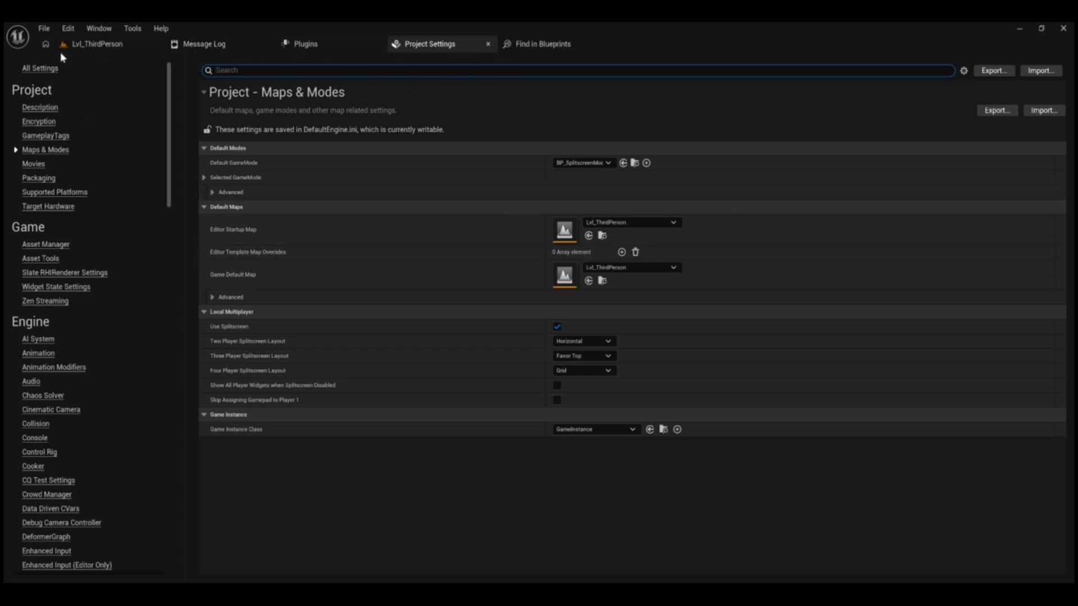
{"action": "left_click", "coordinate": [51, 30]}
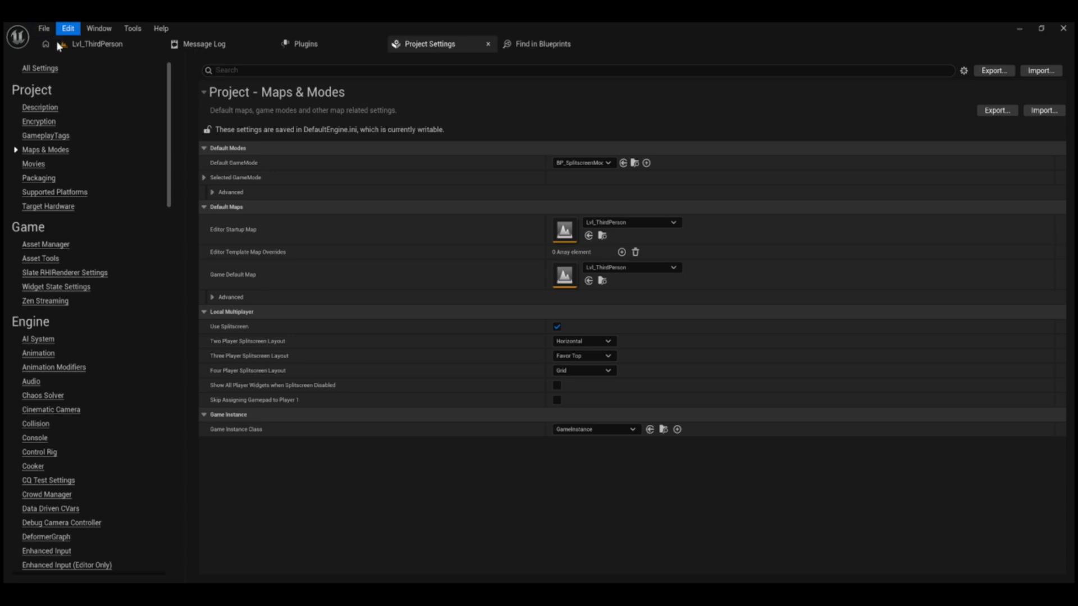
{"action": "left_click", "coordinate": [116, 67]}
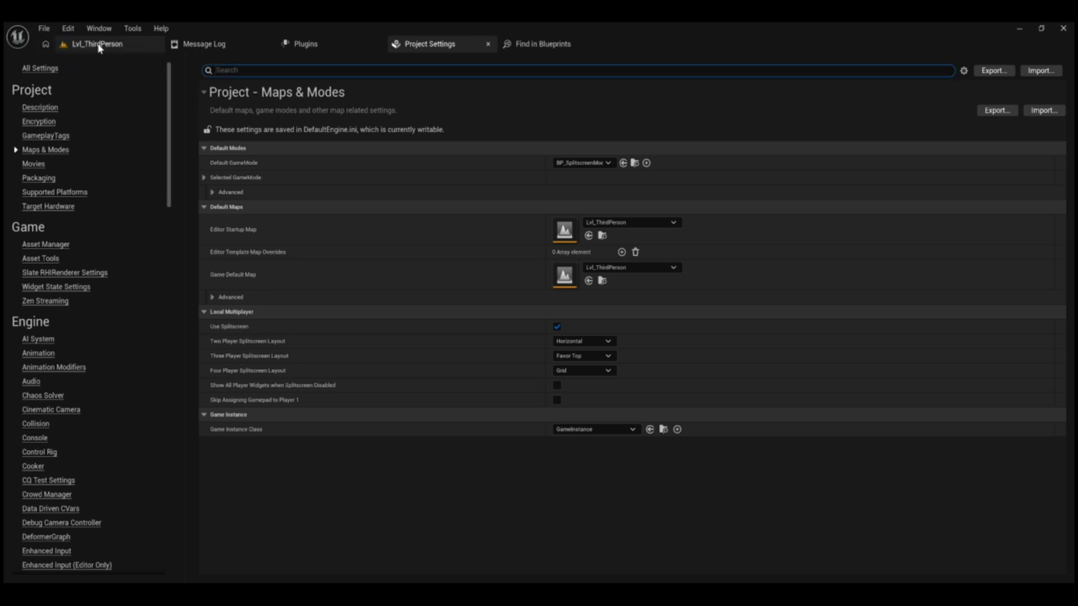
{"action": "left_click", "coordinate": [95, 47]}
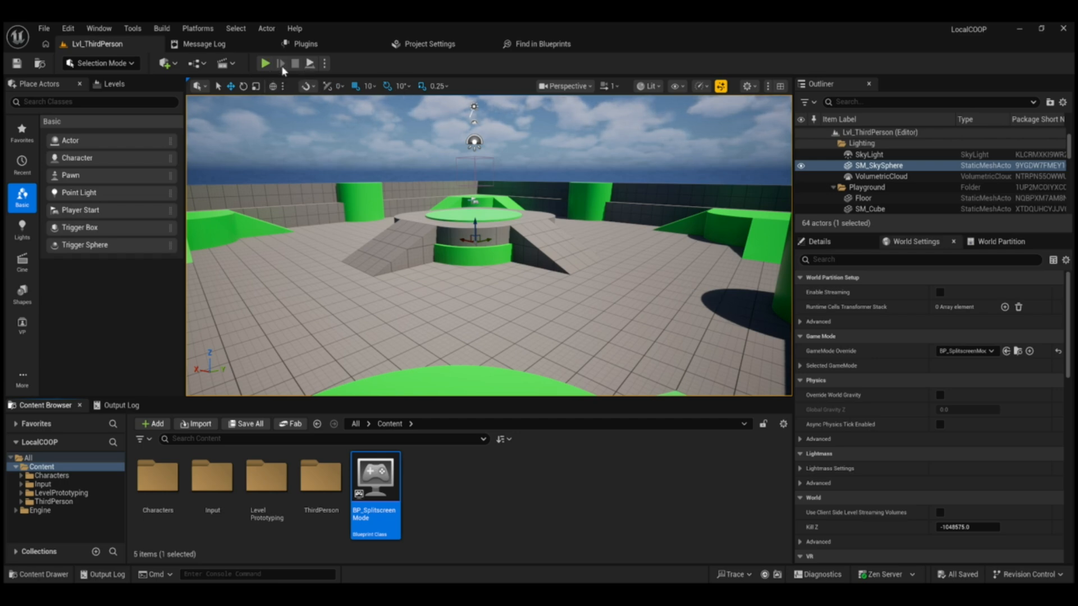
Open BP_SplitscreenMode and connect a Create Local Player node to Event BeginPlay in the event graph.
{"action": "double_click", "coordinate": [377, 482]}
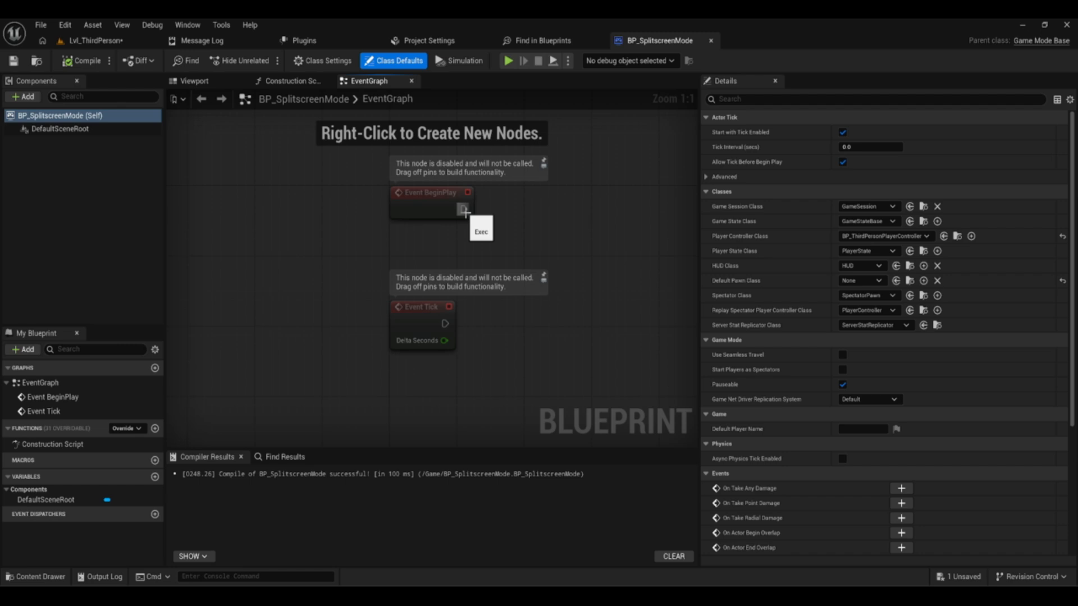
{"action": "left_click_drag", "start_coordinate": [464, 210], "coordinate": [550, 212]}
{"action": "type", "text": "ccreate"}
{"action": "key", "text": "BackSpace"}
{"action": "key", "text": "BackSpace"}
{"action": "key", "text": "BackSpace"}
{"action": "key", "text": "BackSpace"}
{"action": "key", "text": "BackSpace"}
{"action": "key", "text": "BackSpace"}
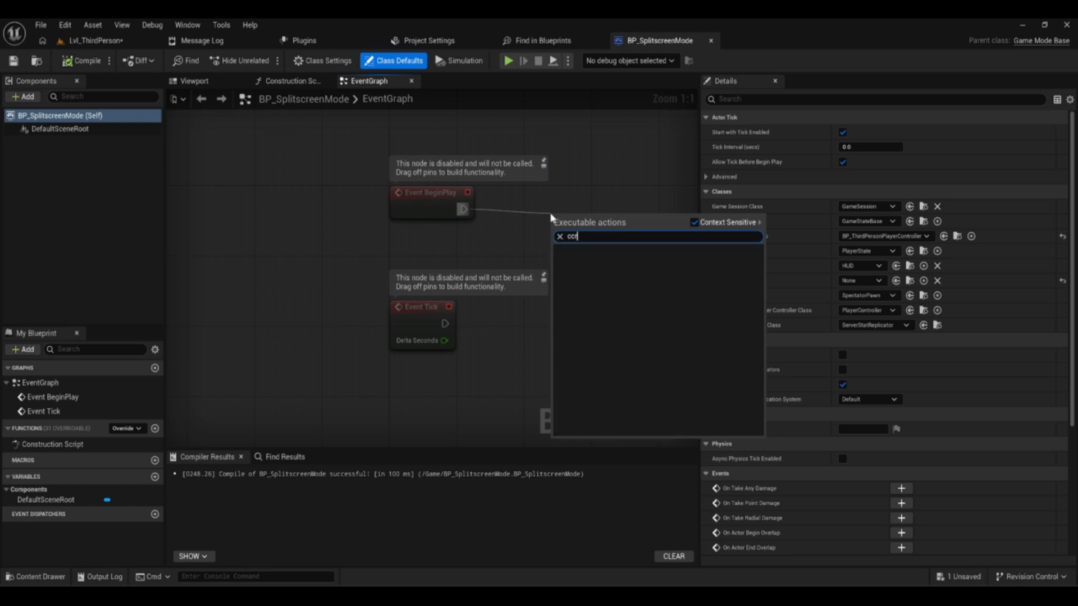
{"action": "type", "text": "reate"}
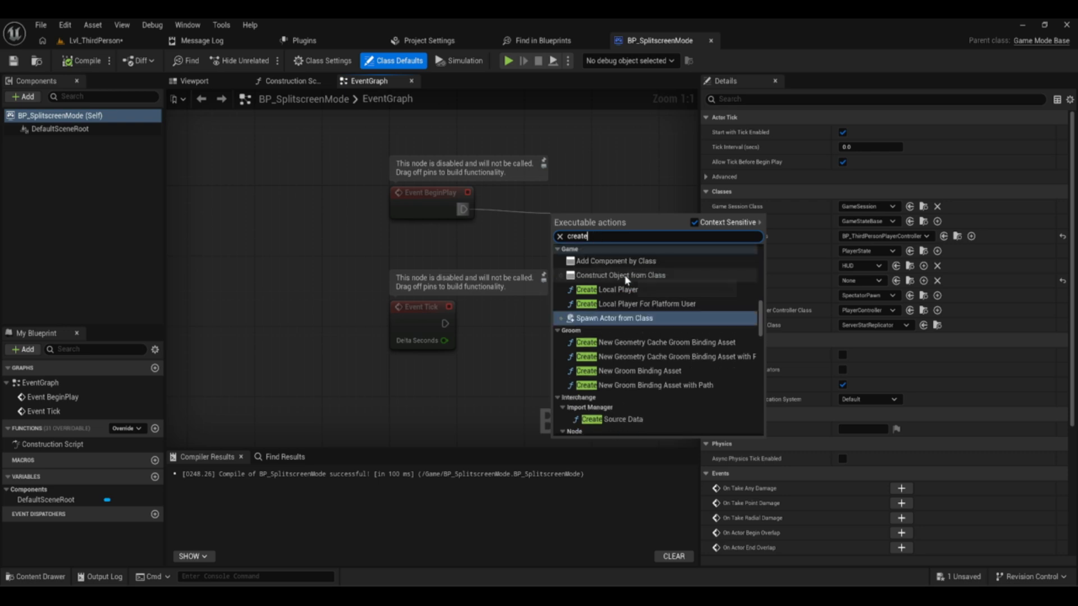
{"action": "left_click", "coordinate": [634, 291]}
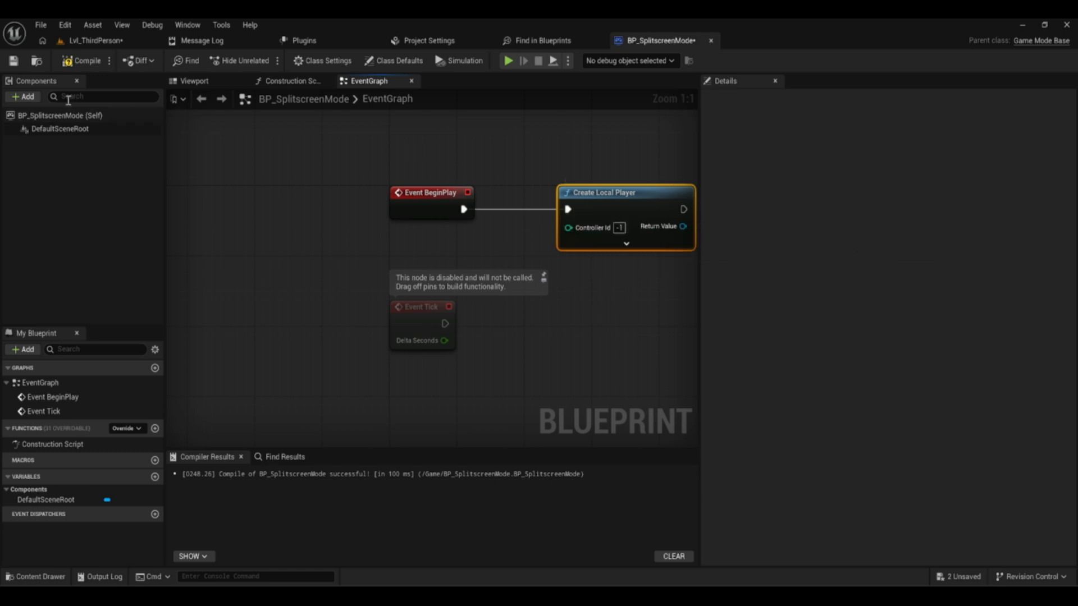
Compile and save the BP_SplitscreenMode blueprint, and widen its event graph area.
{"action": "left_click", "coordinate": [80, 61]}
{"action": "left_click", "coordinate": [14, 61]}
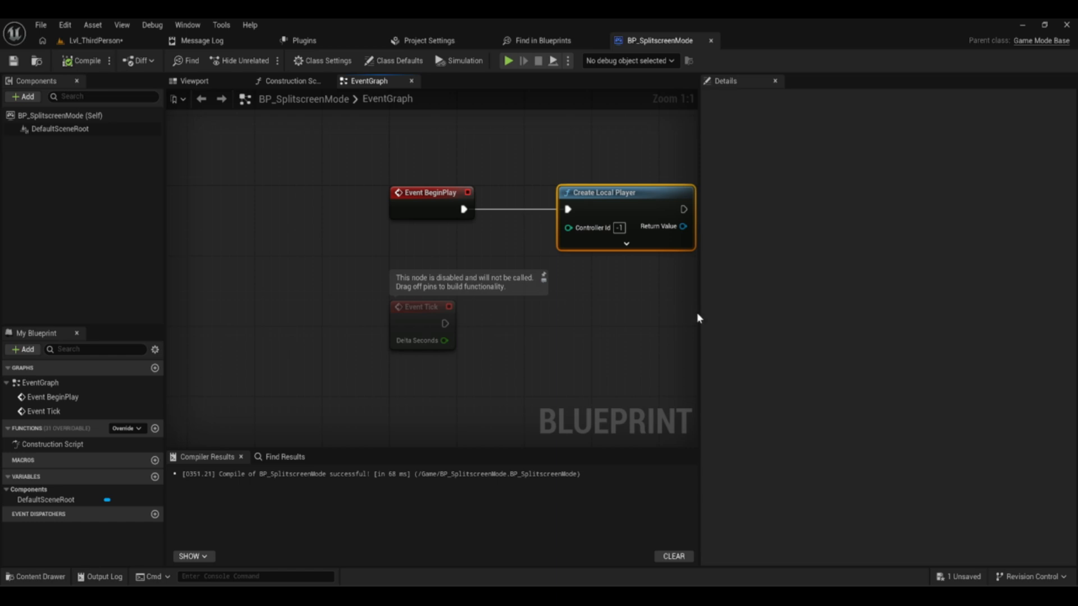
{"action": "left_click_drag", "start_coordinate": [700, 313], "coordinate": [753, 322]}
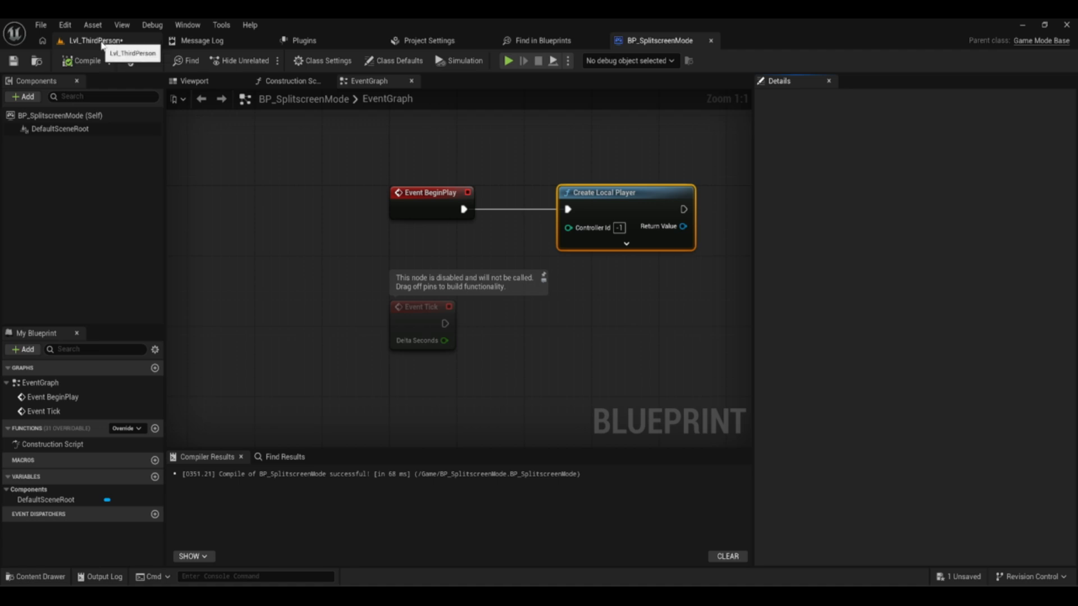
{"action": "left_click", "coordinate": [81, 61]}
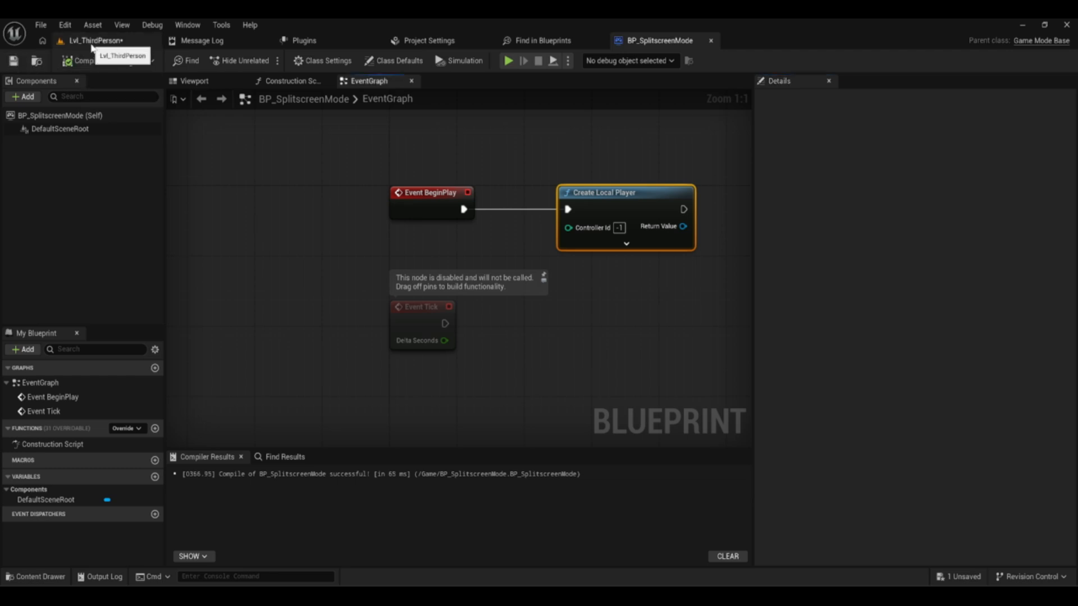
Play-test the Lvl_ThirdPerson level in split screen, move the first player's character sideways, and stop the session.
{"action": "left_click", "coordinate": [92, 44]}
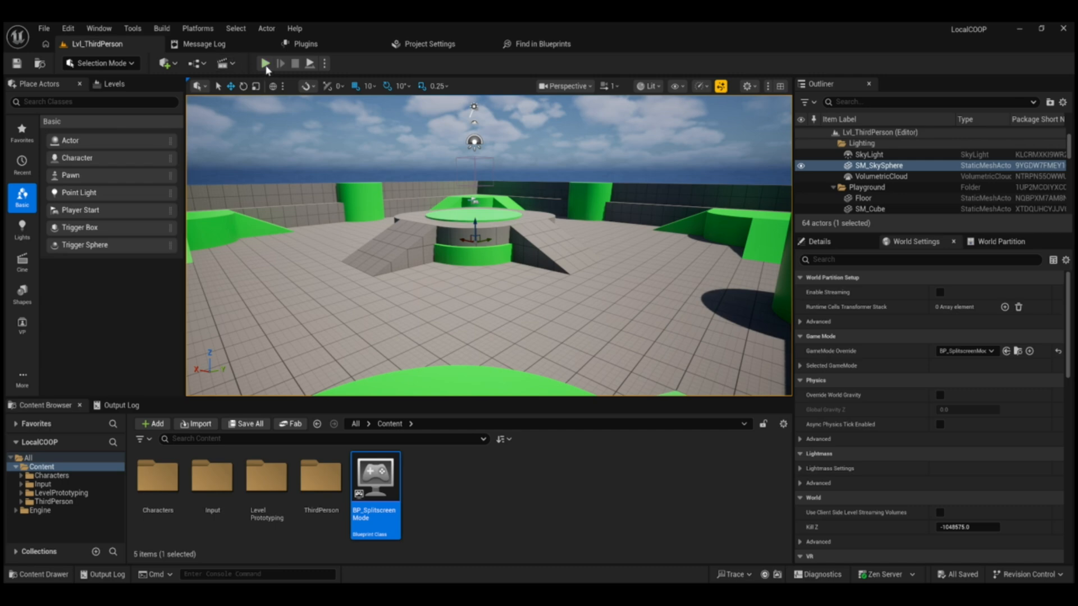
{"action": "left_click", "coordinate": [266, 64]}
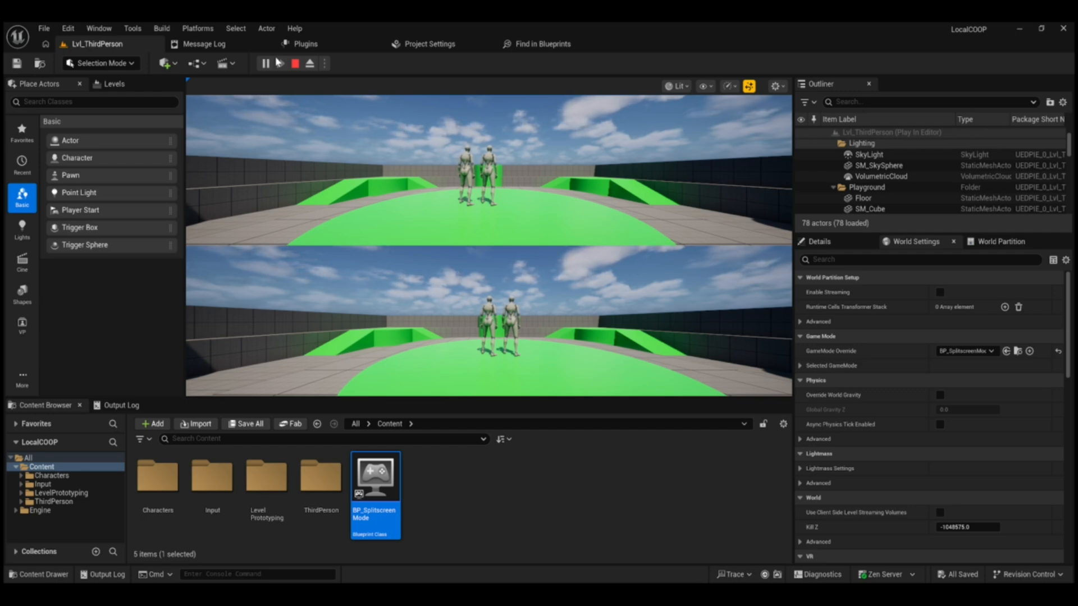
{"action": "left_click", "coordinate": [470, 169]}
{"action": "key", "text": "d"}
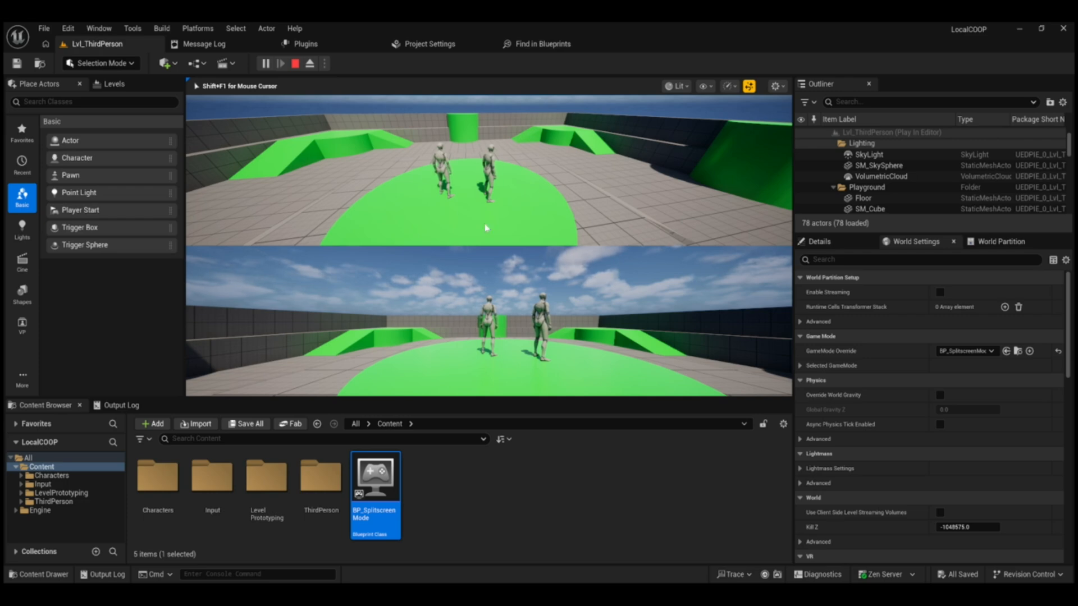
{"action": "key", "text": "Escape"}
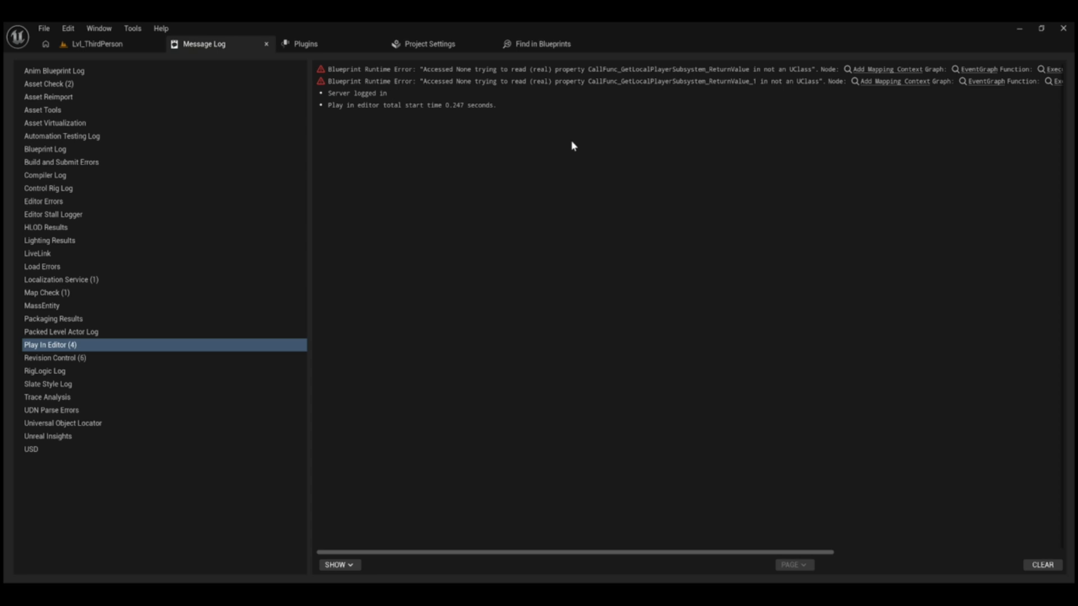
Inspect the first Add Mapping Context runtime error in the Play In Editor message log.
{"action": "left_click", "coordinate": [903, 72]}
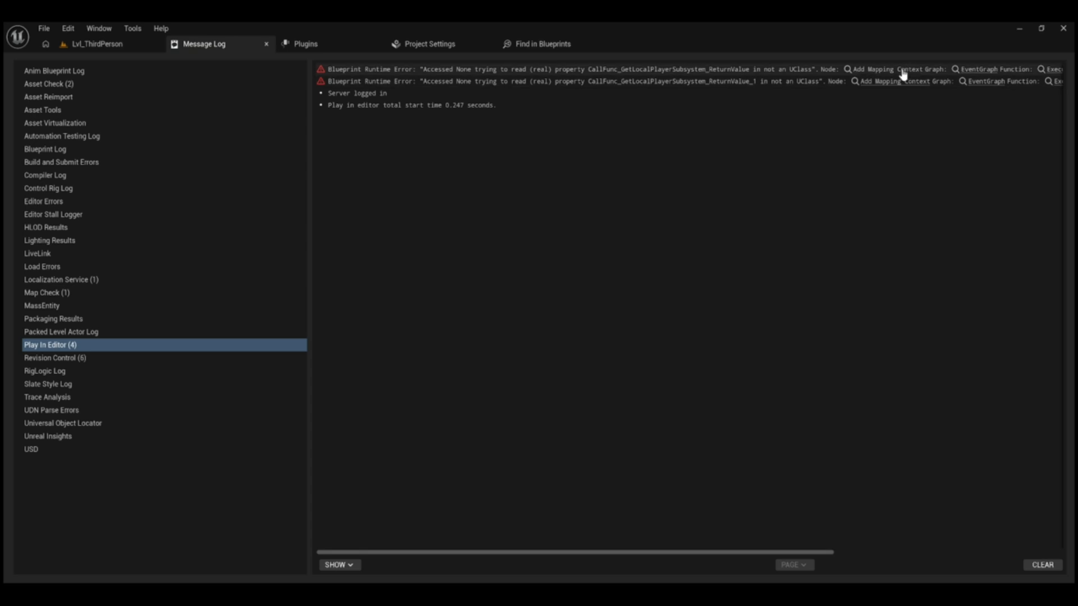
{"action": "left_click", "coordinate": [903, 72]}
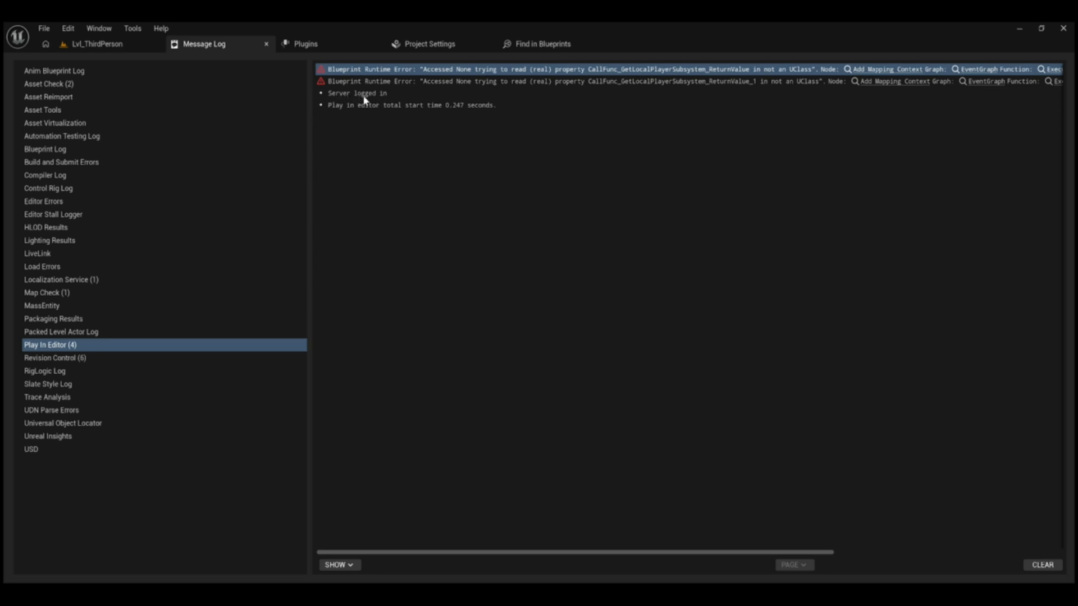
Open the BP_ThirdPersonPlayerController blueprint from the ThirdPerson Blueprints folder.
{"action": "left_click", "coordinate": [87, 42]}
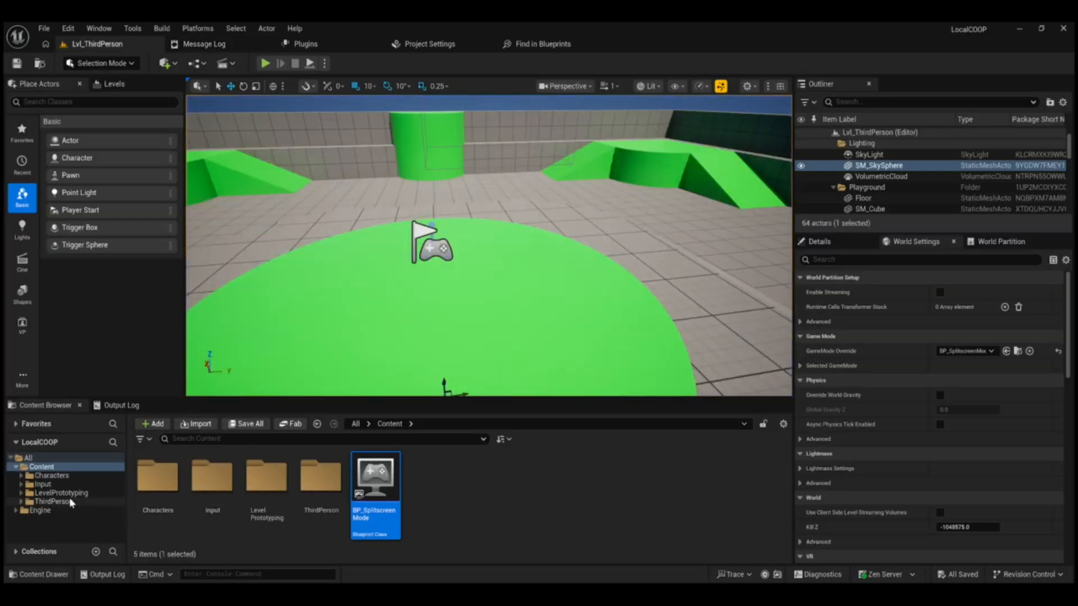
{"action": "left_click", "coordinate": [67, 504]}
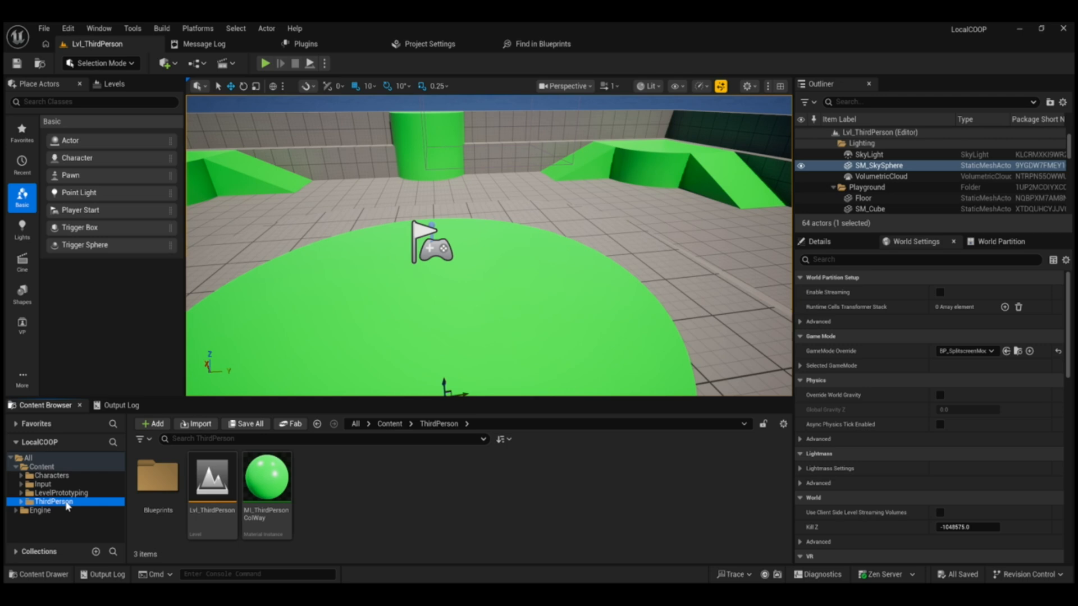
{"action": "double_click", "coordinate": [160, 477]}
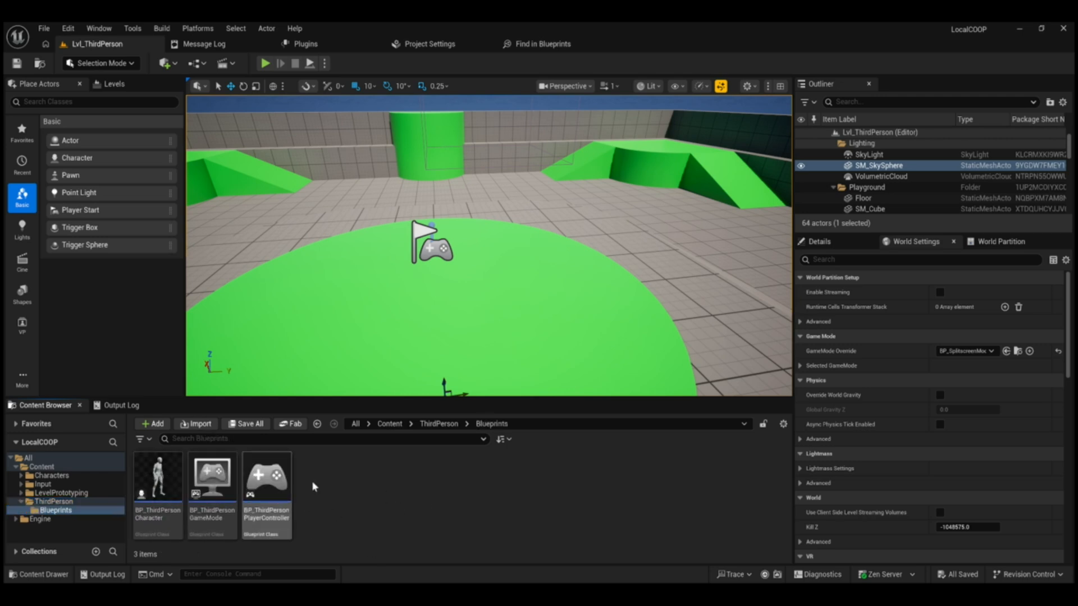
{"action": "left_click", "coordinate": [267, 480]}
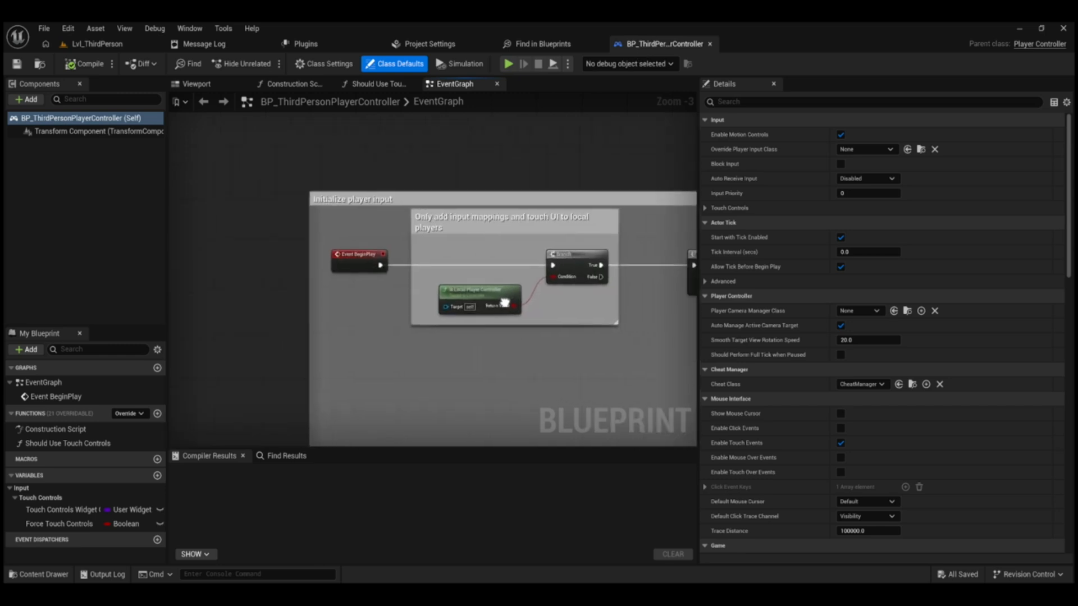
Add an Event On Possess node to the controller's event graph and place it directly beneath Event BeginPlay.
{"action": "right_click_drag", "start_coordinate": [485, 304], "coordinate": [323, 281]}
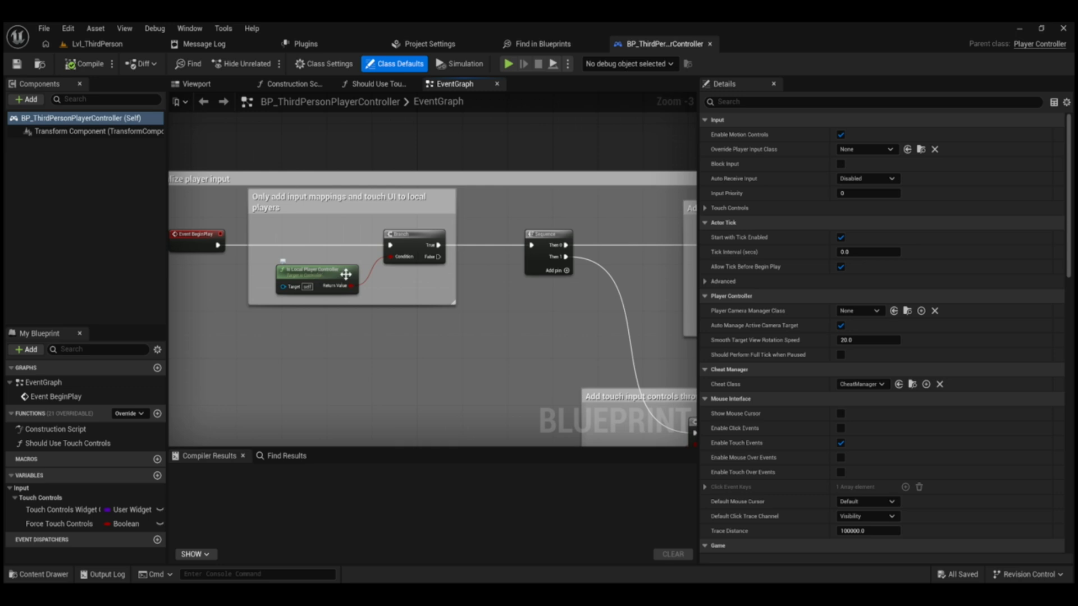
{"action": "right_click_drag", "start_coordinate": [345, 274], "coordinate": [139, 271]}
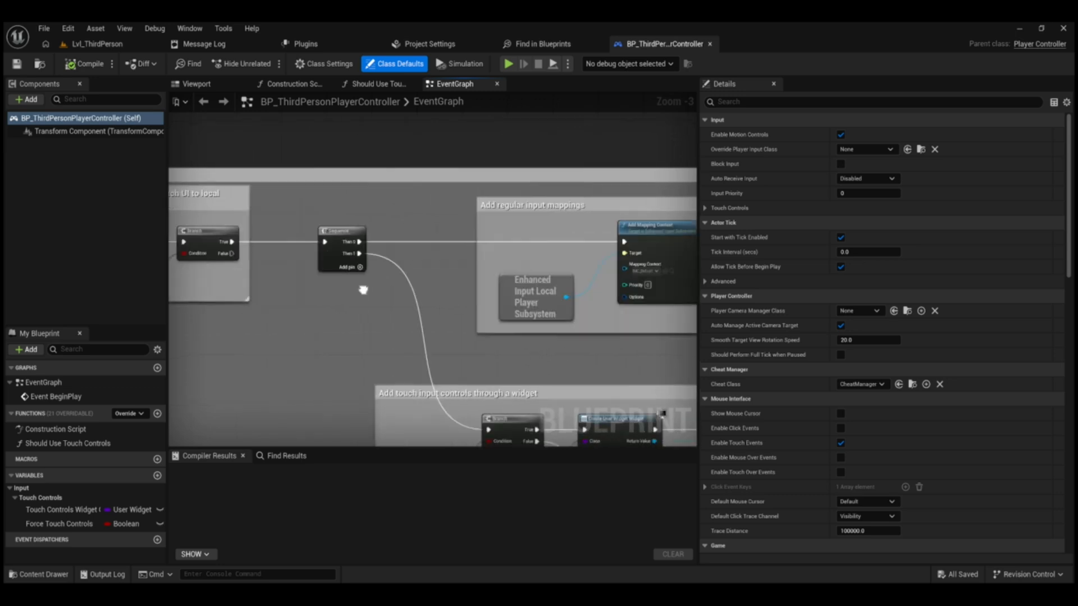
{"action": "right_click_drag", "start_coordinate": [363, 290], "coordinate": [284, 291]}
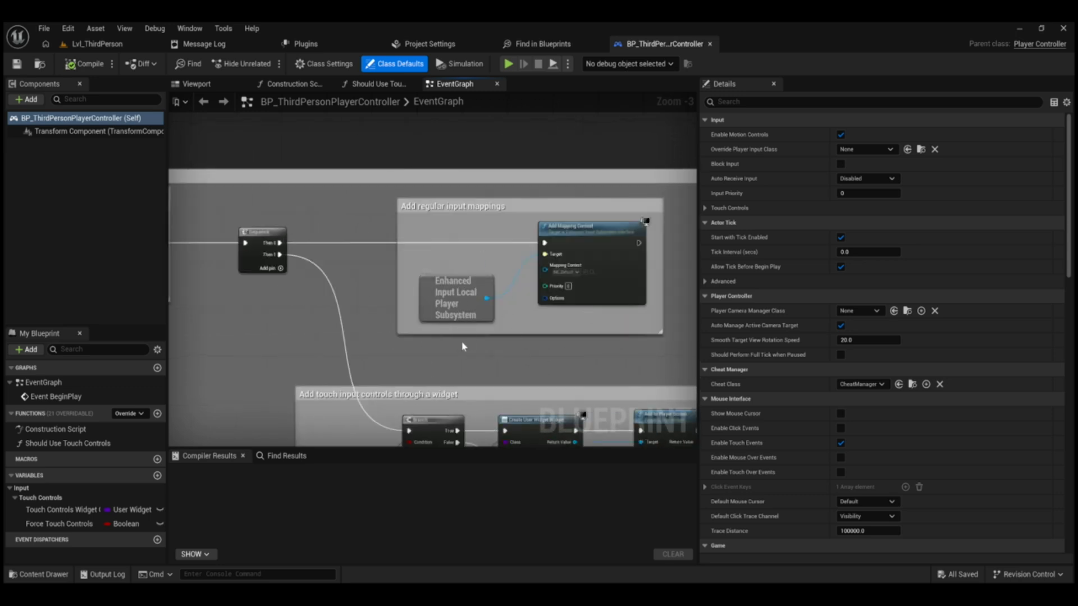
{"action": "right_click_drag", "start_coordinate": [409, 339], "coordinate": [524, 306]}
{"action": "right_click_drag", "start_coordinate": [445, 301], "coordinate": [524, 284]}
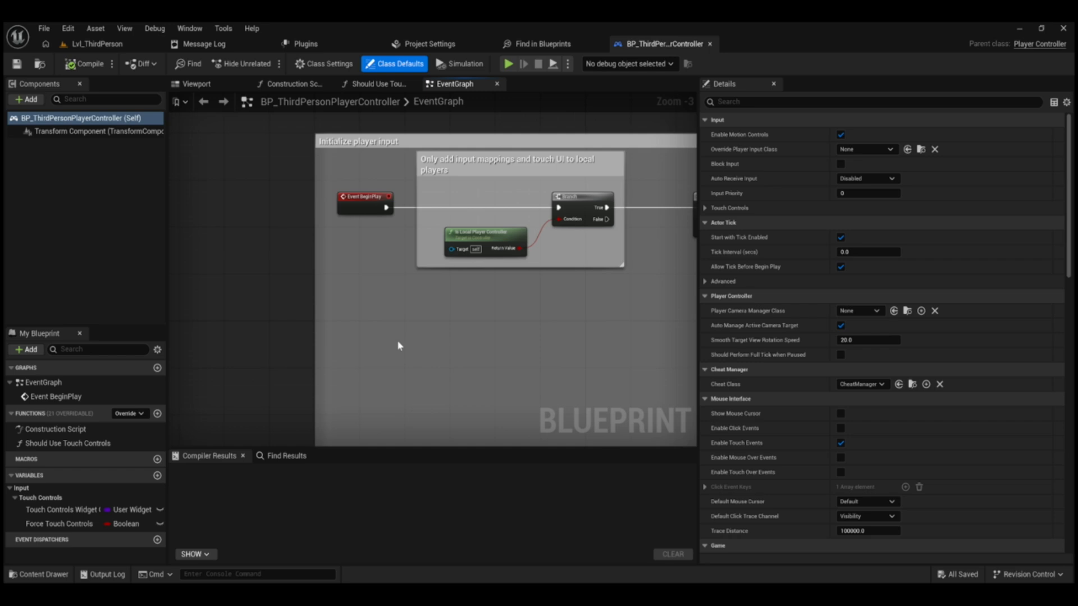
{"action": "right_click", "coordinate": [398, 343]}
{"action": "type", "text": "on poss"}
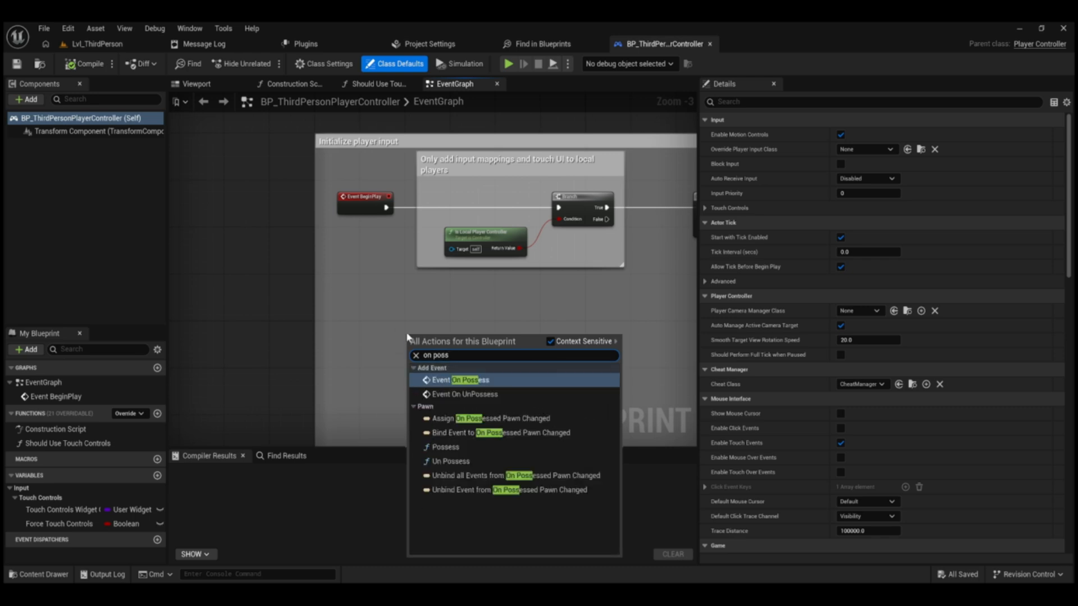
{"action": "key", "text": "Return"}
{"action": "left_click_drag", "start_coordinate": [421, 344], "coordinate": [365, 238]}
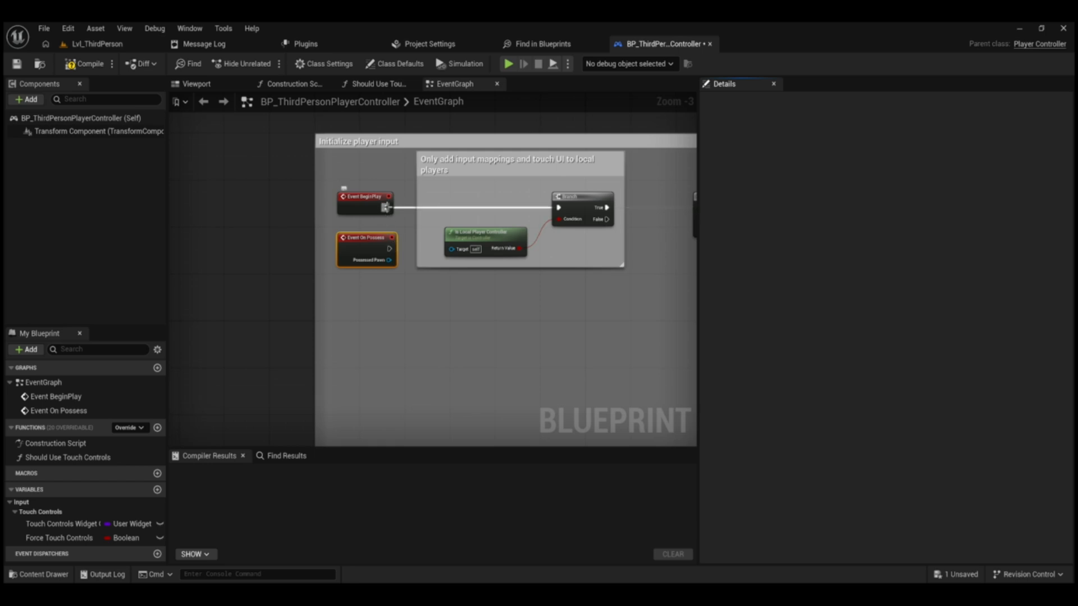
Move the Branch node's execution input from Event BeginPlay to Event On Possess, and compile and save the player controller blueprint.
{"action": "left_click", "coordinate": [387, 211]}
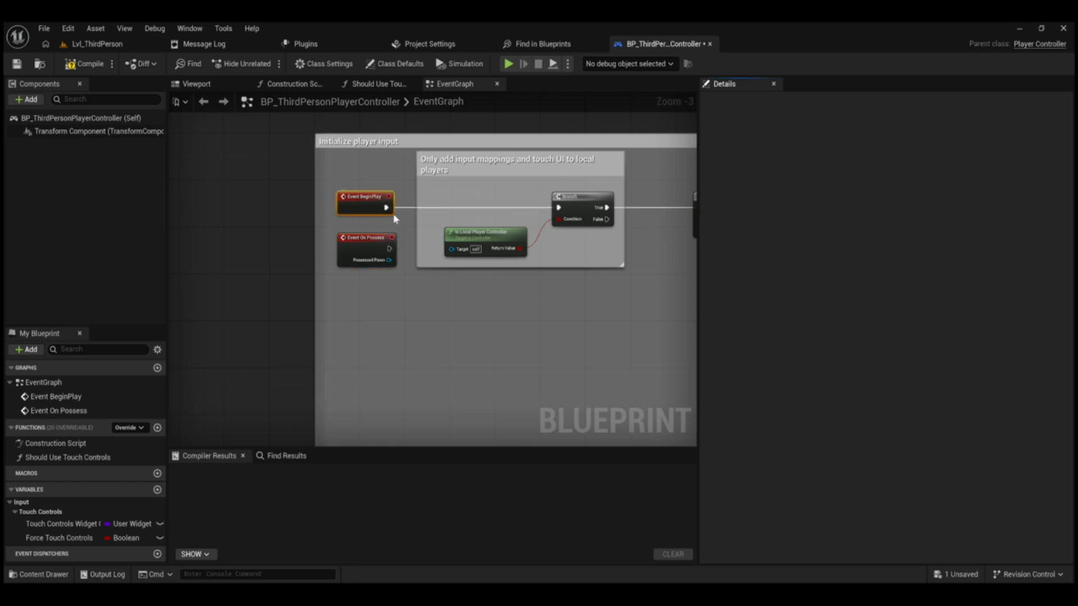
{"action": "left_click", "coordinate": [417, 243]}
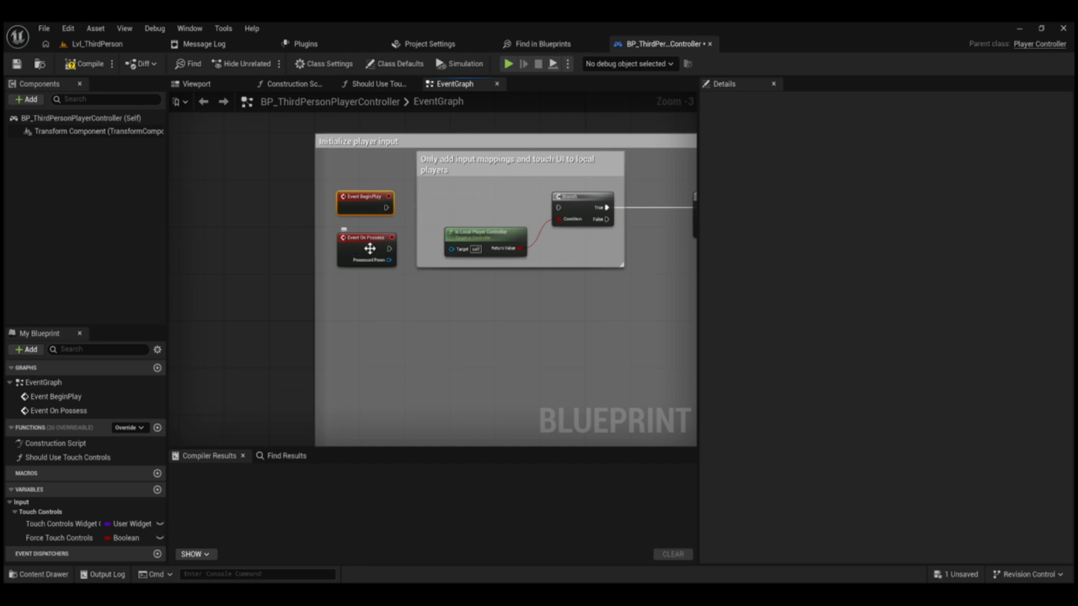
{"action": "left_click_drag", "start_coordinate": [388, 249], "coordinate": [559, 209]}
{"action": "left_click", "coordinate": [78, 67]}
{"action": "left_click", "coordinate": [17, 63]}
Play-test Lvl_ThirdPerson in split screen, run the characters around the green platform in all directions, and stop the session.
{"action": "left_click", "coordinate": [93, 45]}
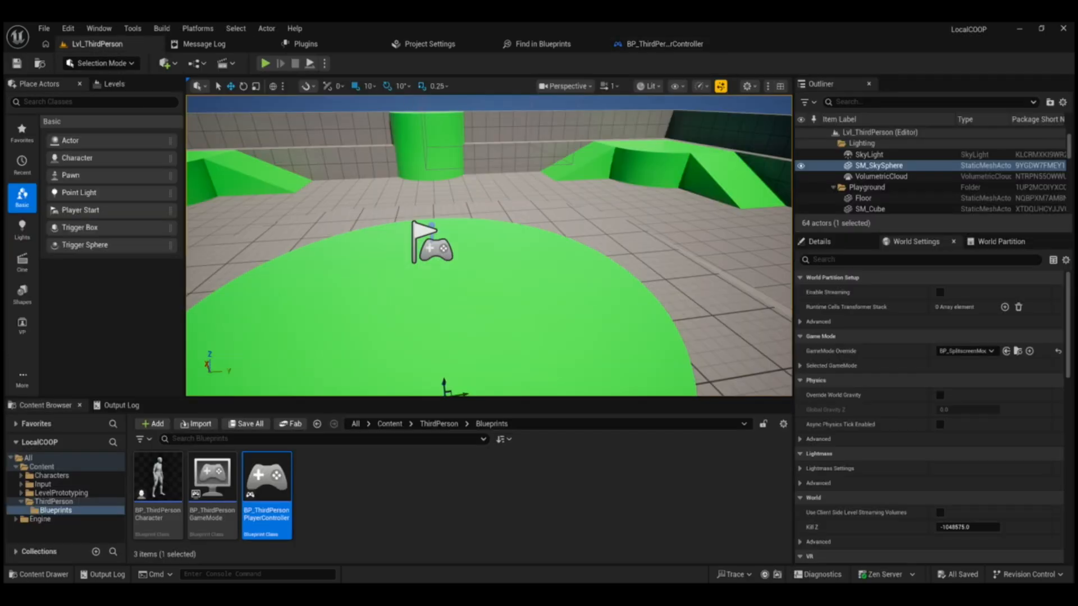
{"action": "left_click", "coordinate": [269, 64]}
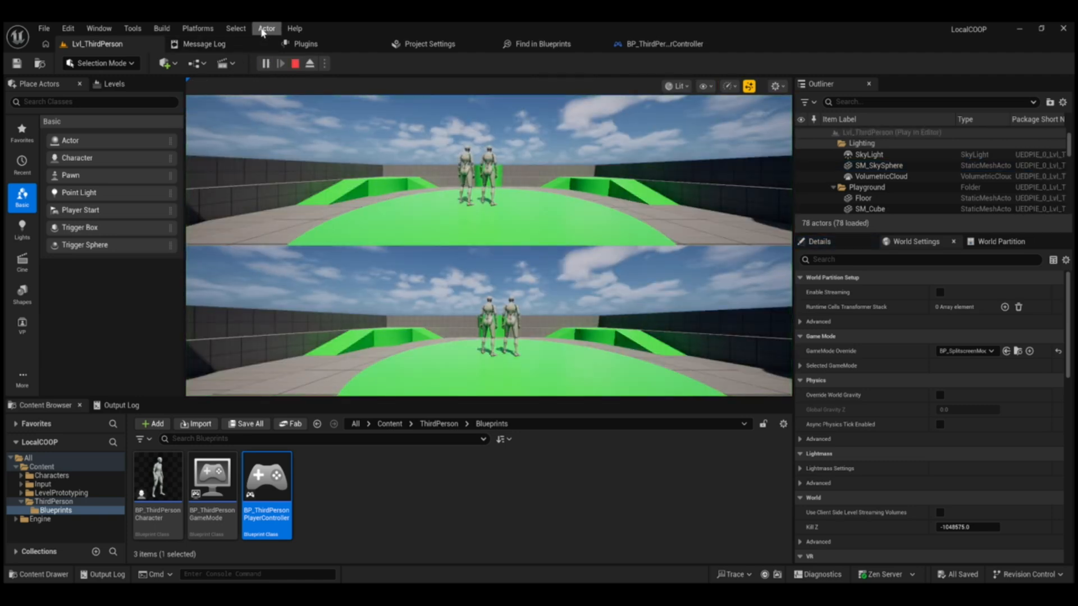
{"action": "left_click", "coordinate": [406, 148]}
{"action": "key", "text": "s"}
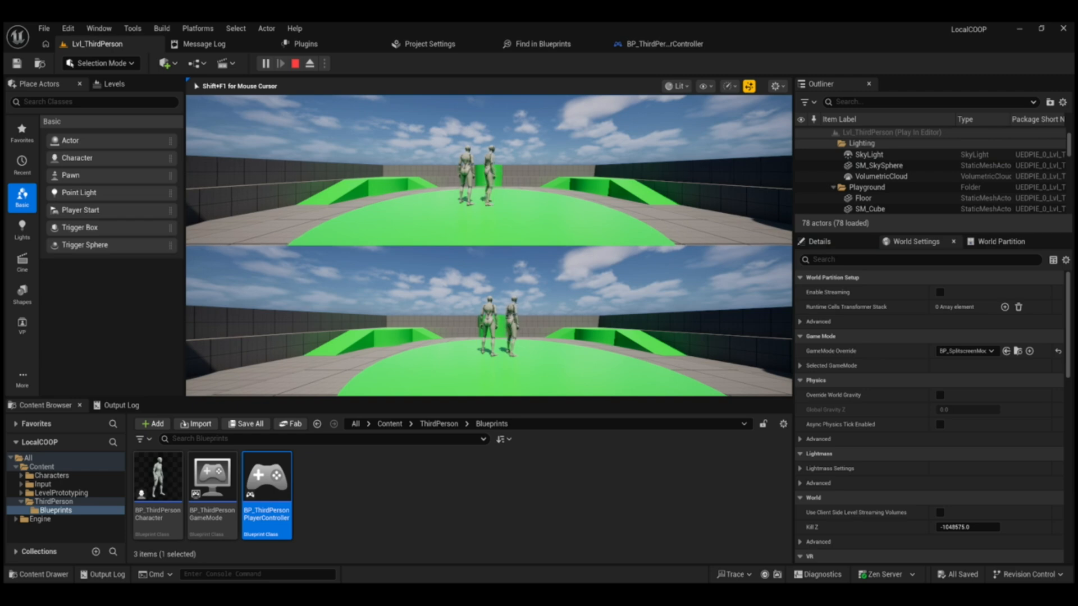
{"action": "key", "text": "d"}
{"action": "key", "text": "w"}
{"action": "key", "text": "a"}
{"action": "key", "text": "s"}
{"action": "key", "text": "w"}
{"action": "key", "text": "d"}
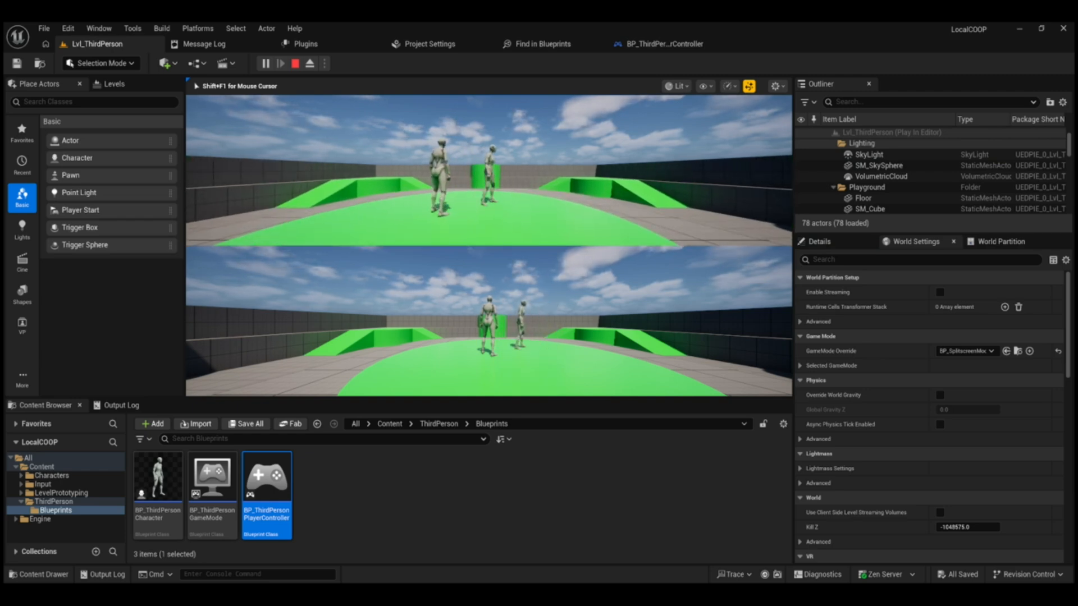
{"action": "key", "text": "a"}
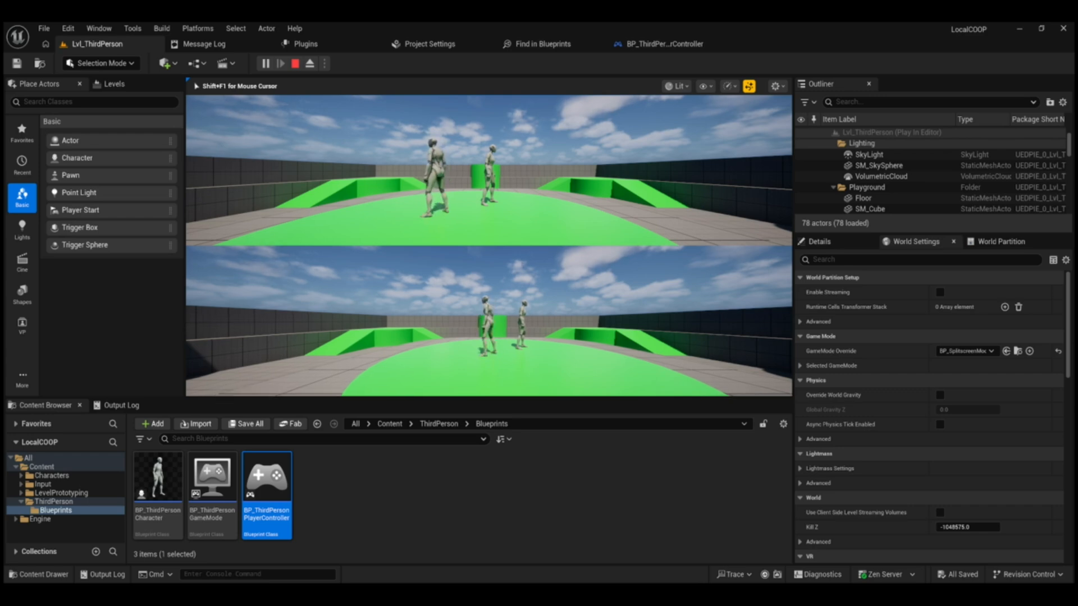
{"action": "key", "text": "s"}
{"action": "key", "text": "d"}
{"action": "key", "text": "w"}
{"action": "key", "text": "a"}
{"action": "key", "text": "d"}
{"action": "key", "text": "w"}
{"action": "key", "text": "s"}
{"action": "key", "text": "w"}
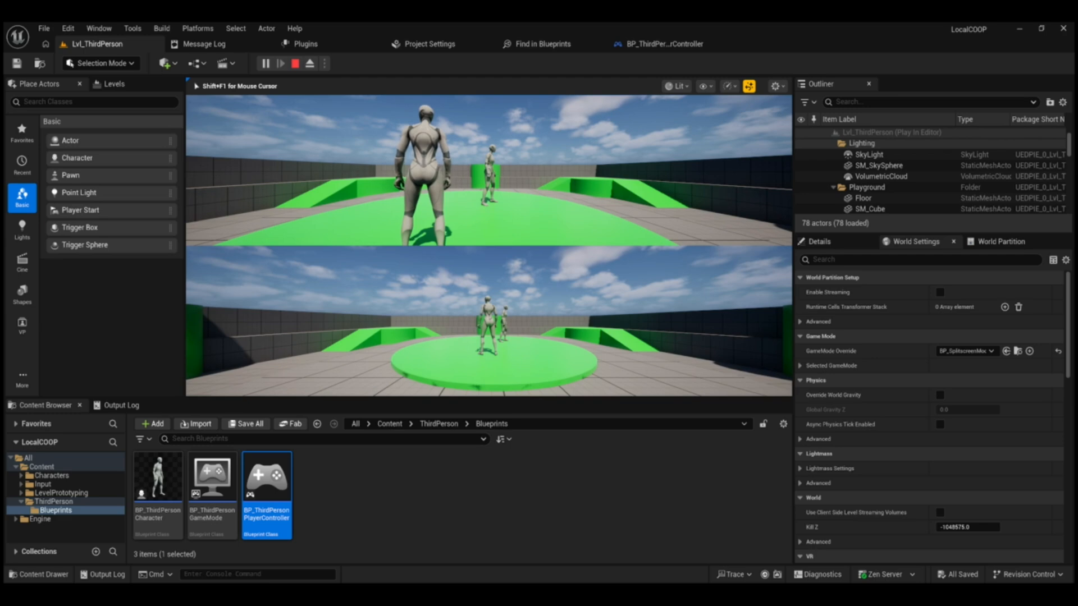
{"action": "key", "text": "d"}
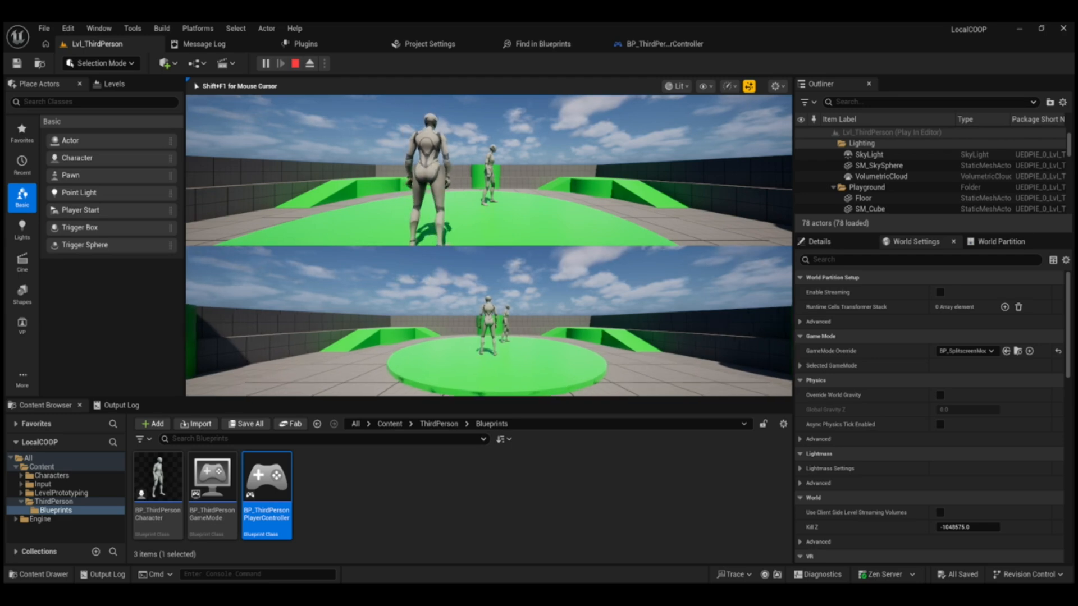
{"action": "key", "text": "d"}
{"action": "key", "text": "a"}
{"action": "key", "text": "s"}
{"action": "key", "text": "a"}
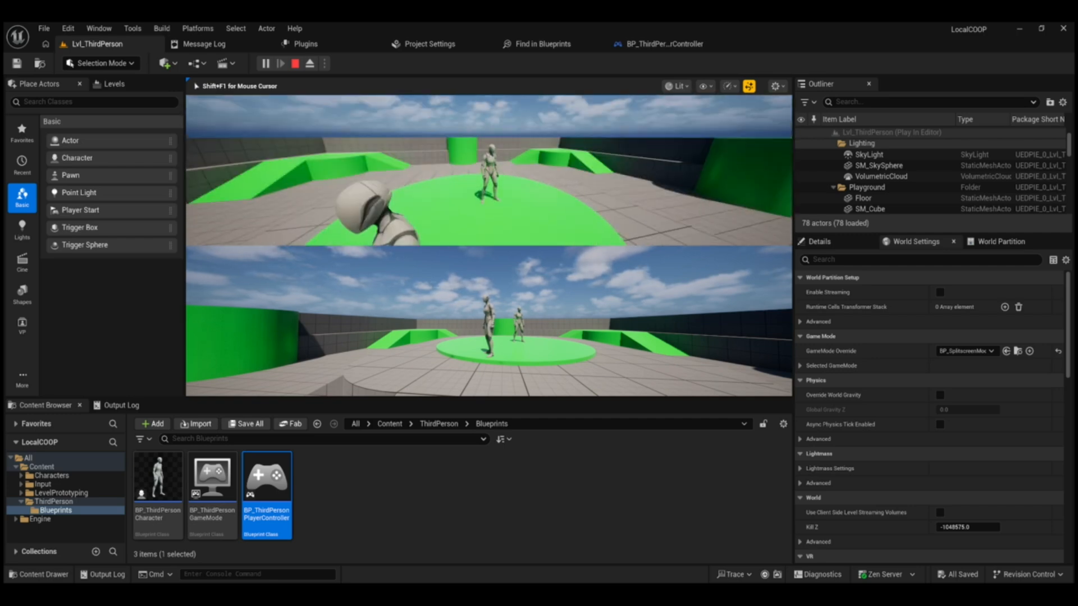
{"action": "key", "text": "a"}
{"action": "key", "text": "s"}
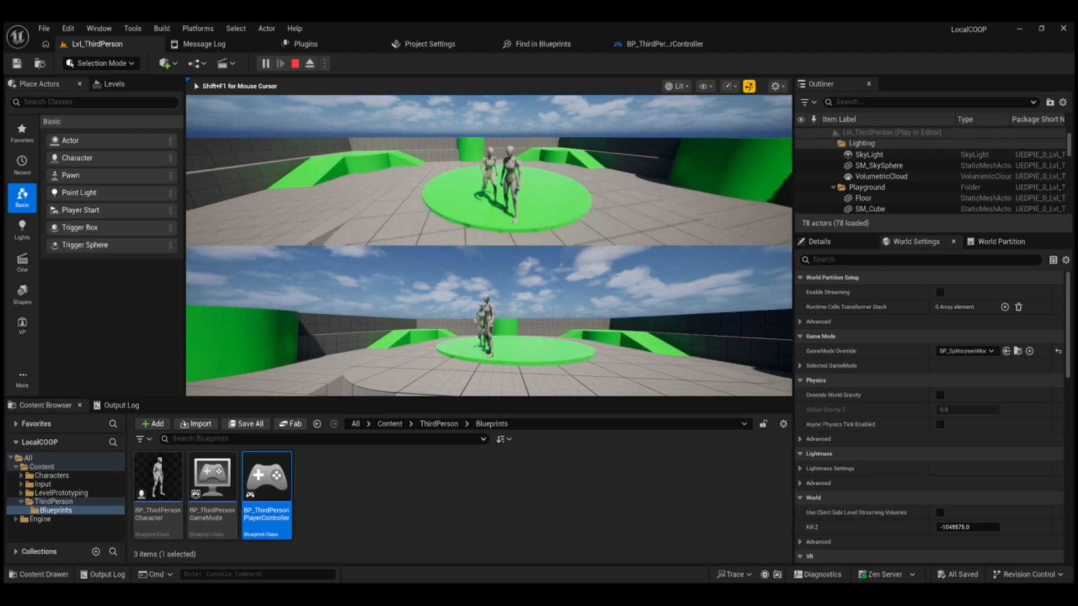
{"action": "key", "text": "w"}
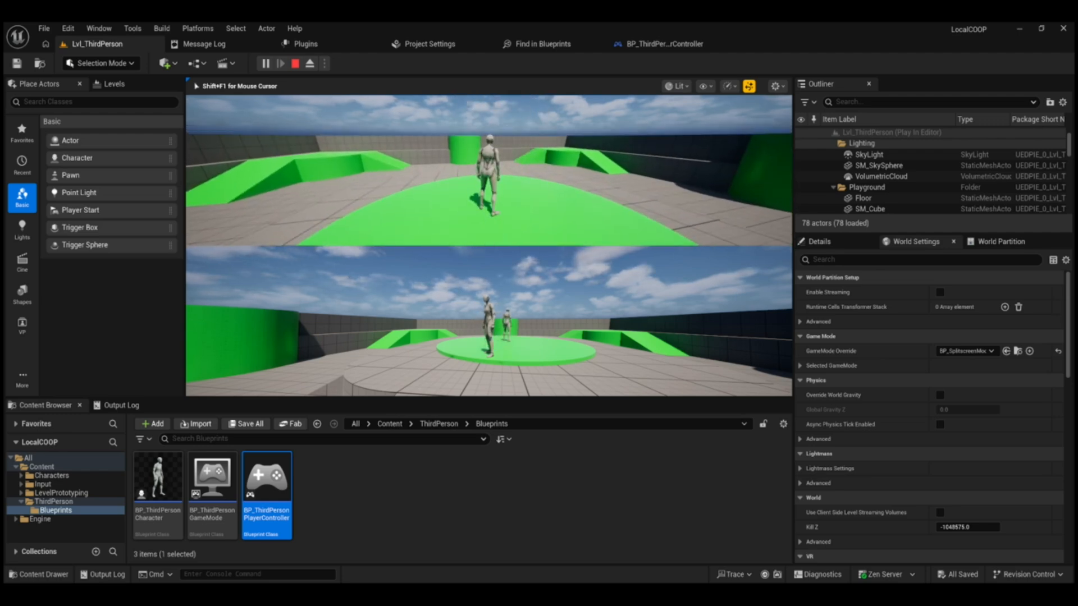
{"action": "key", "text": "d"}
{"action": "key", "text": "s"}
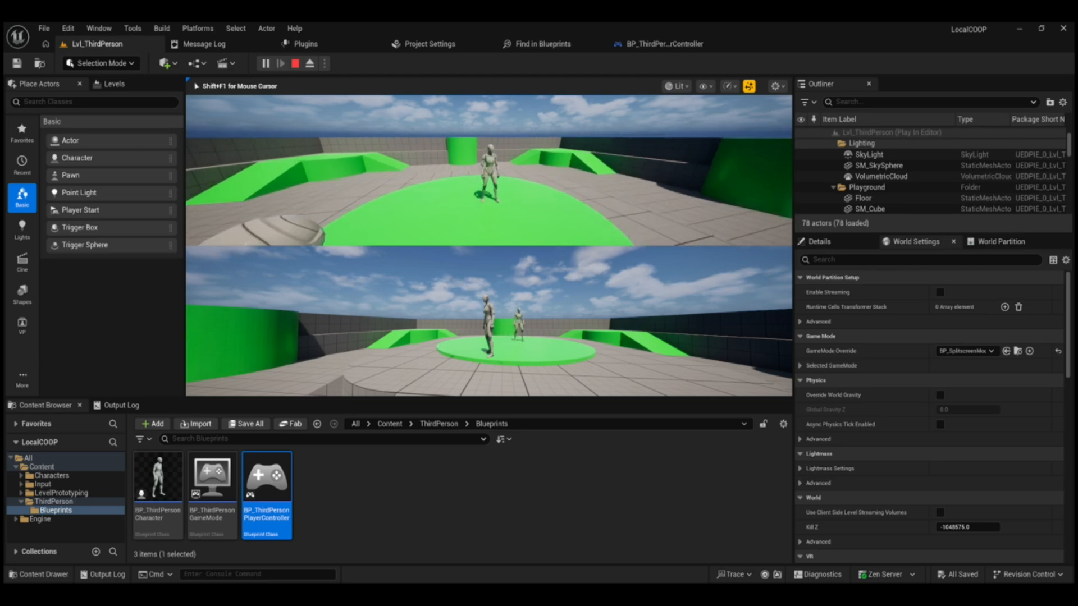
{"action": "key", "text": "Escape"}
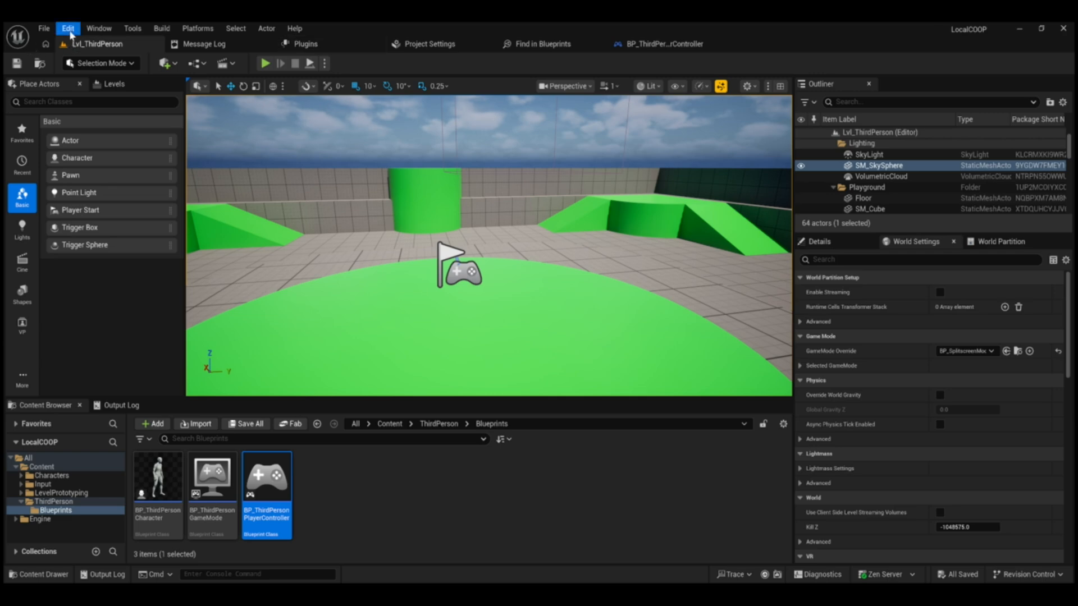
In the project's Maps & Modes settings, set Two Player Splitscreen Layout to Horizontal and enable Skip Assigning Gamepad to Player 1.
{"action": "left_click", "coordinate": [133, 212]}
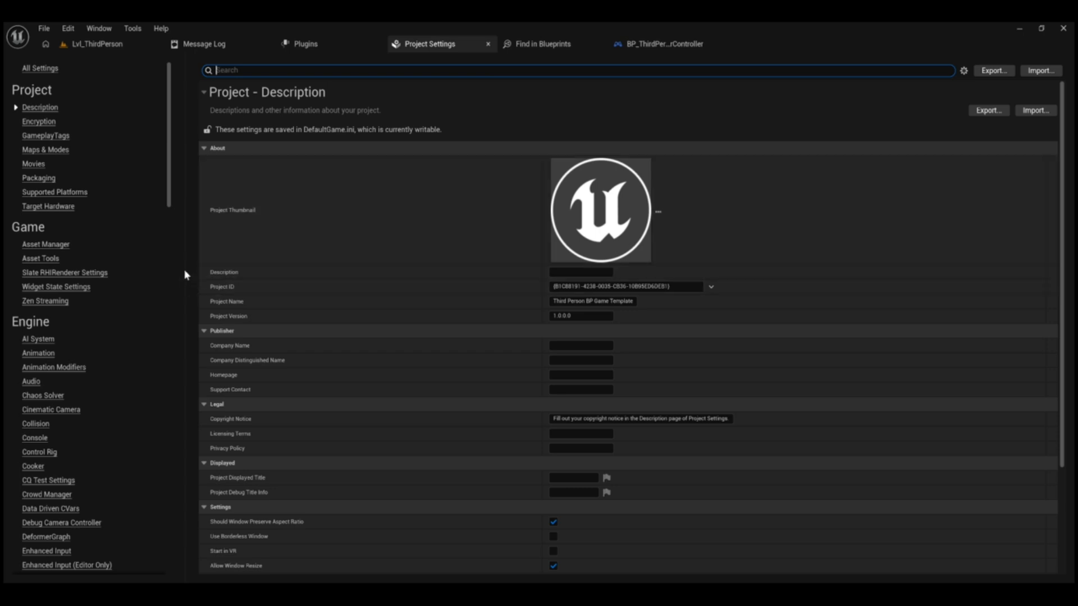
{"action": "left_click", "coordinate": [50, 150]}
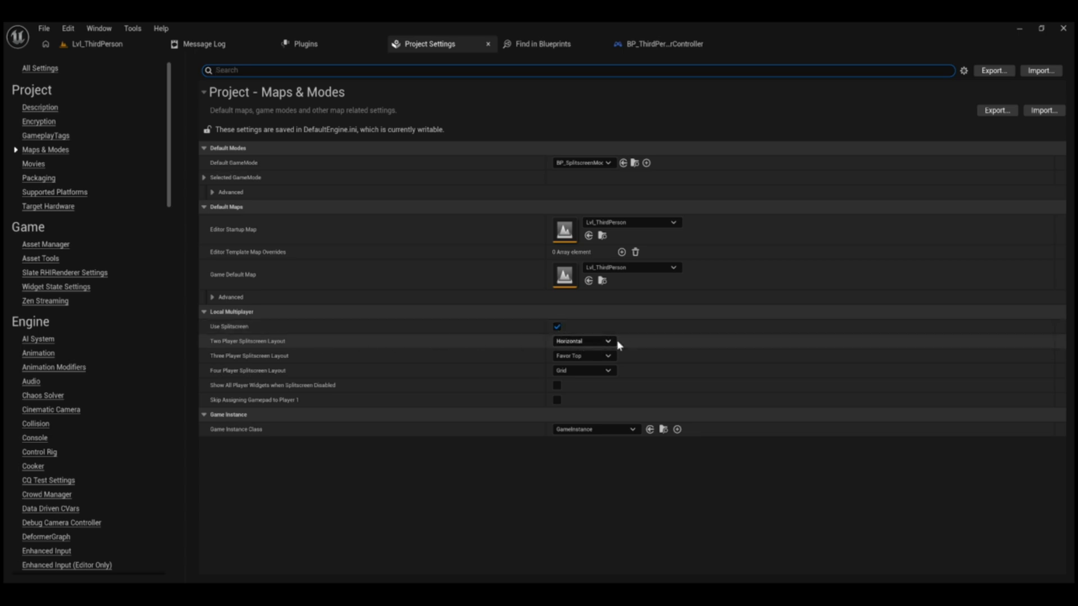
{"action": "left_click", "coordinate": [598, 342]}
{"action": "left_click", "coordinate": [581, 361]}
{"action": "left_click", "coordinate": [589, 344]}
{"action": "left_click", "coordinate": [574, 352]}
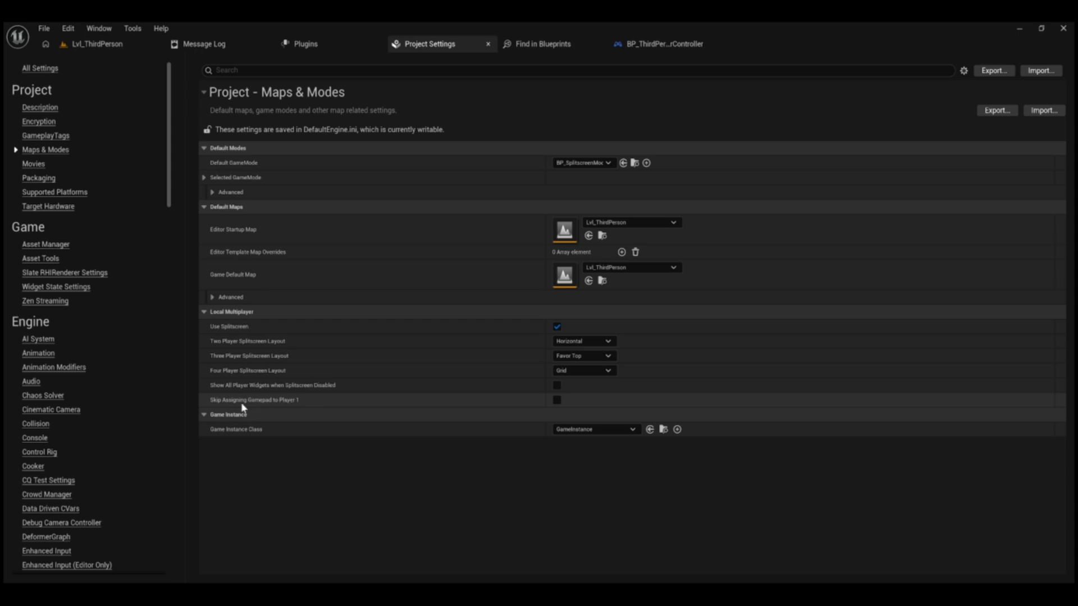
{"action": "left_click", "coordinate": [557, 400]}
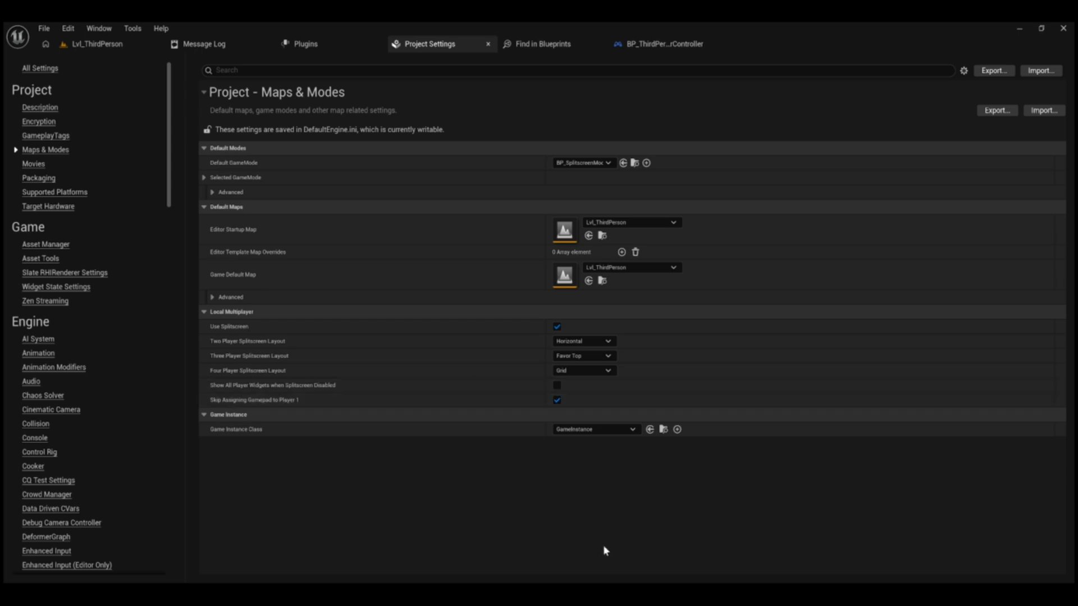
Play-test Lvl_ThirdPerson with the new gamepad assignment, move the characters in both split-screen views, and stop the session.
{"action": "left_click", "coordinate": [85, 45]}
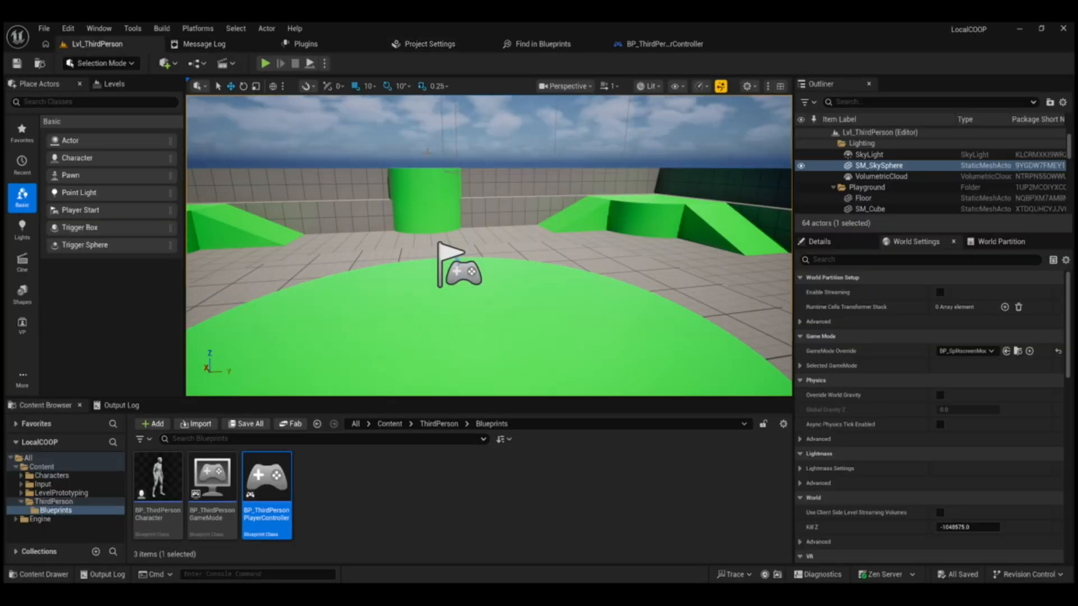
{"action": "left_click", "coordinate": [266, 64]}
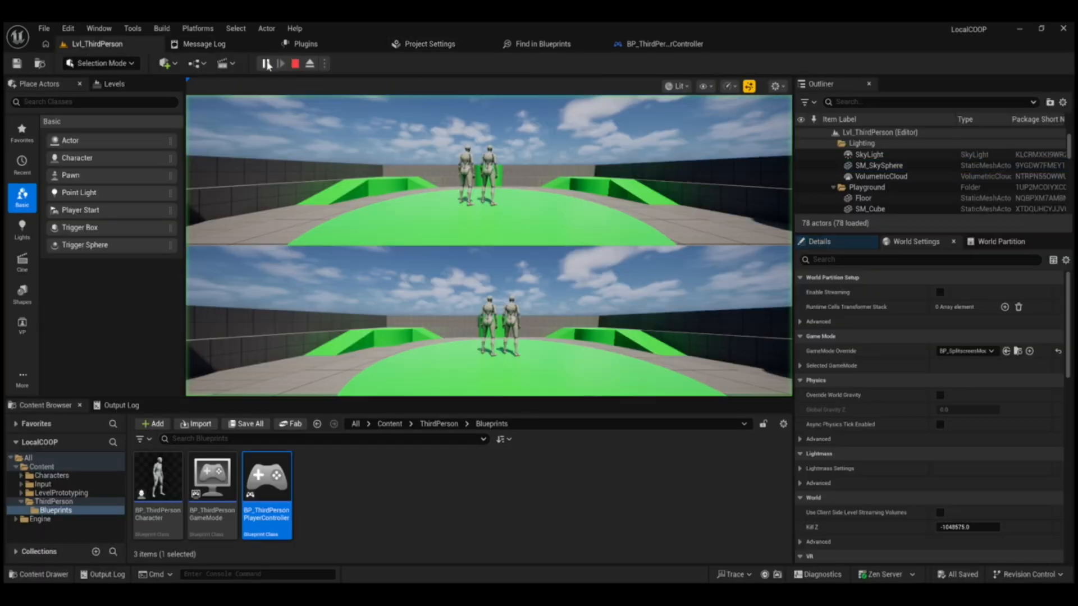
{"action": "key", "text": "w"}
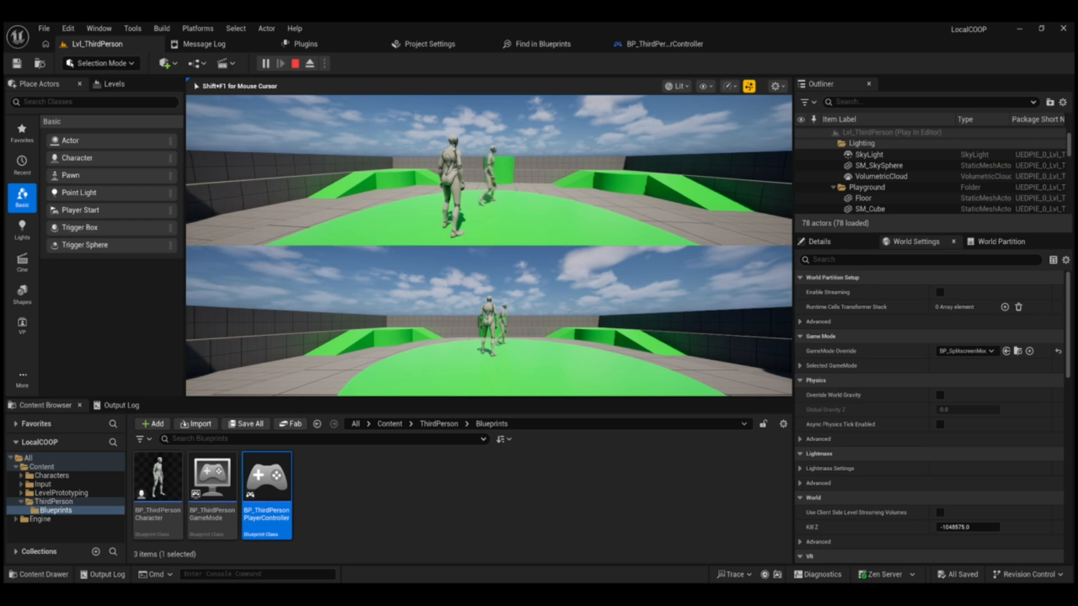
{"action": "key", "text": "s"}
{"action": "key", "text": "d"}
{"action": "key", "text": "s"}
{"action": "key", "text": "w"}
{"action": "key", "text": "s"}
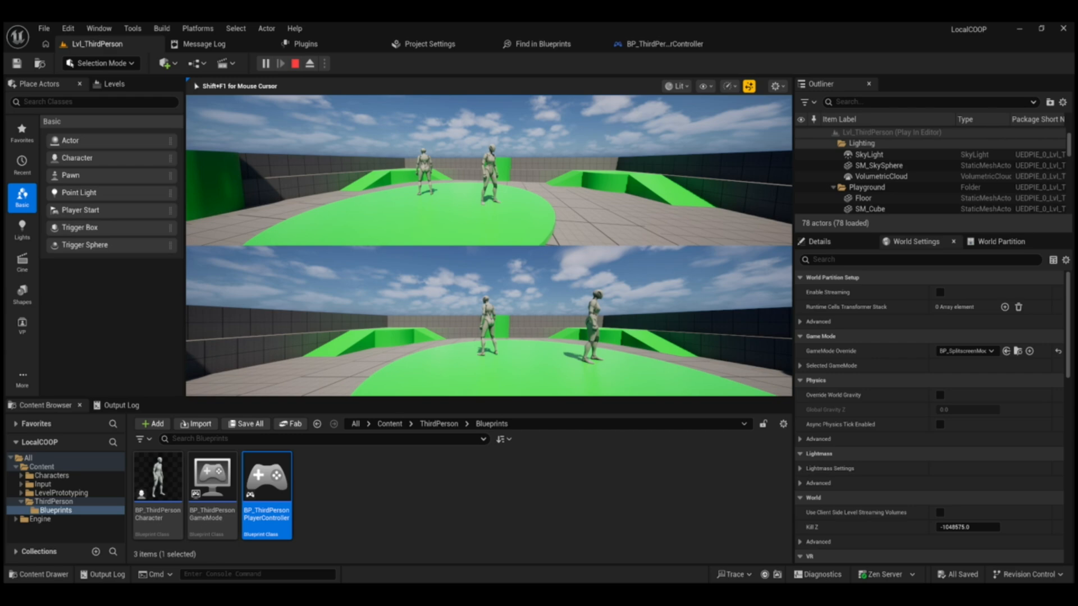
{"action": "key", "text": "Escape"}
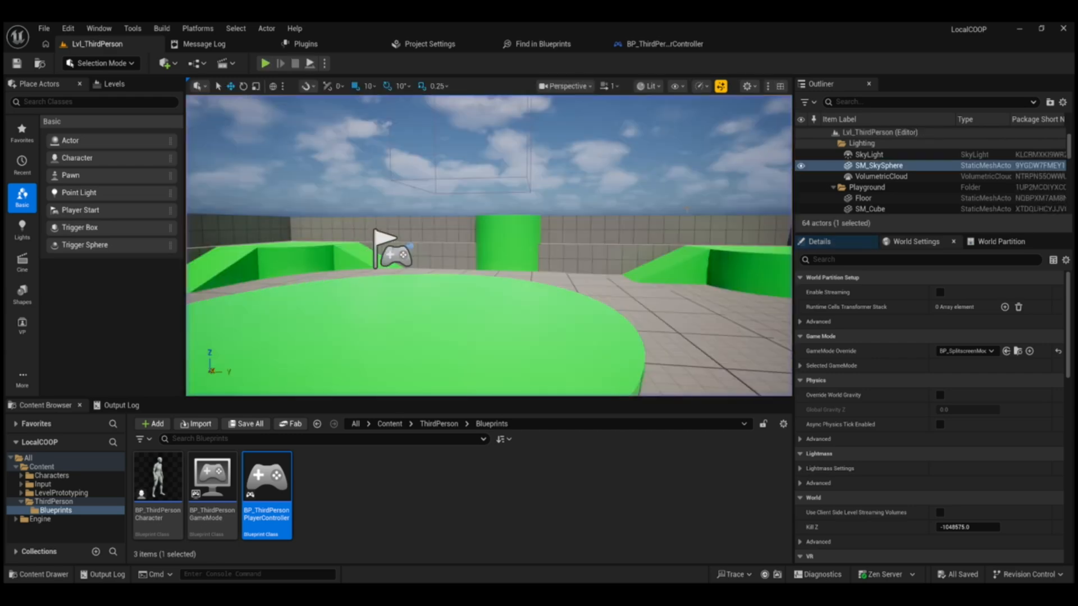
Review the Event On Possess wiring in BP_ThirdPersonPlayerController and return to the Lvl_ThirdPerson level.
{"action": "left_click", "coordinate": [669, 47]}
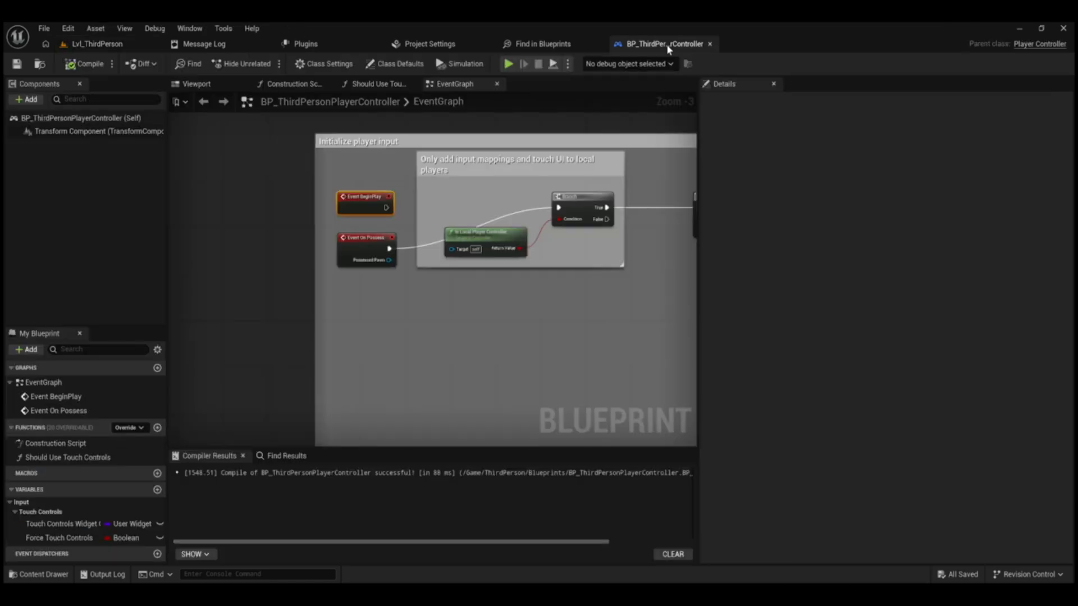
{"action": "left_click", "coordinate": [95, 48]}
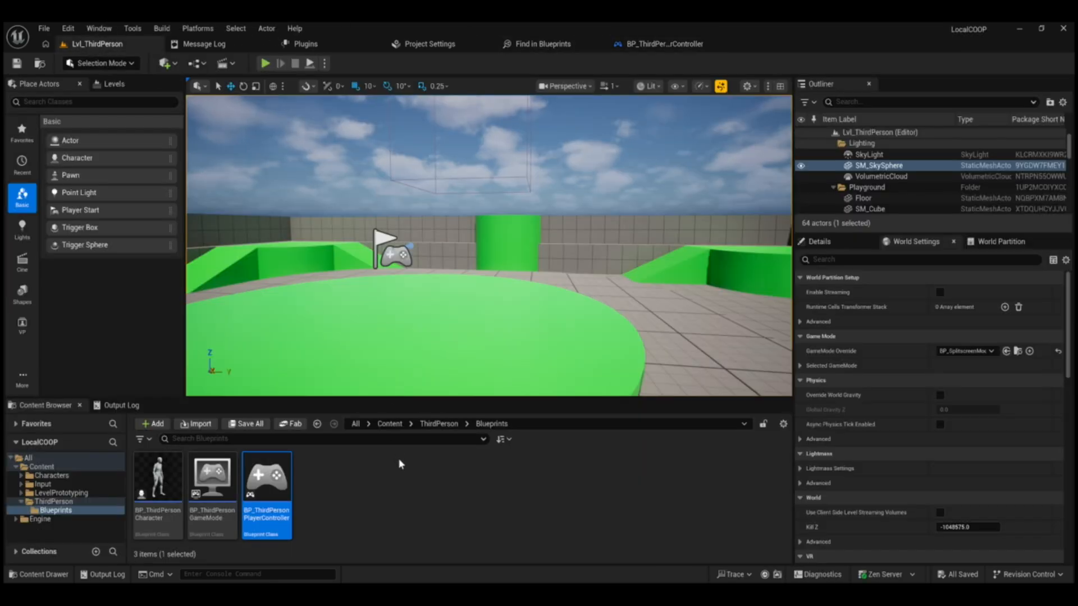
In BP_SplitscreenMode's event graph, duplicate the Create Local Player node, chain the copy after the first one, and compile and save the blueprint.
{"action": "left_click", "coordinate": [42, 467]}
{"action": "double_click", "coordinate": [387, 485]}
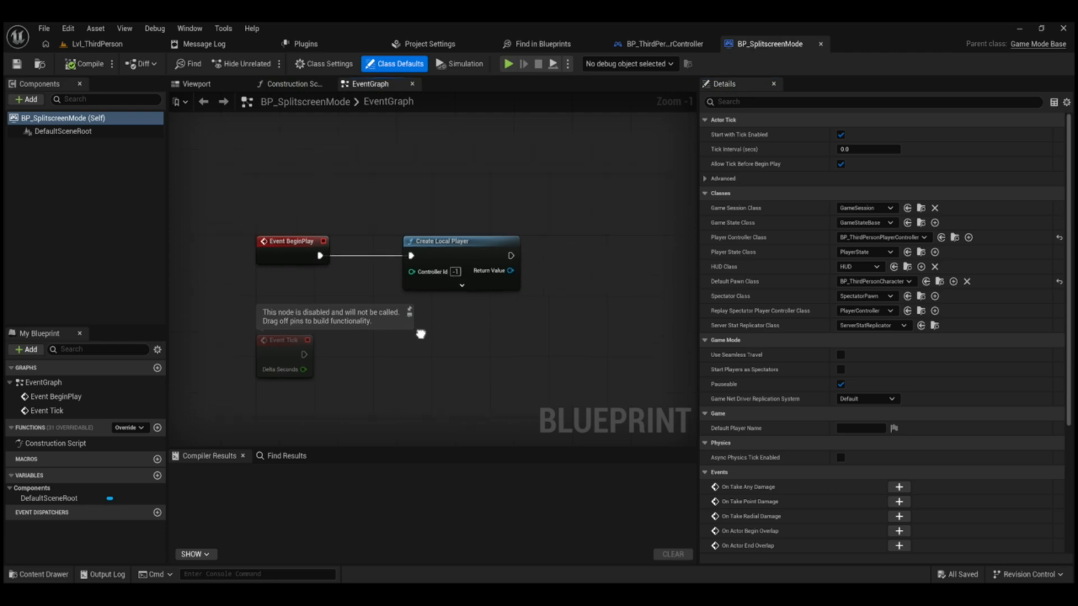
{"action": "left_click_drag", "start_coordinate": [592, 304], "coordinate": [373, 191]}
{"action": "key", "text": "ctrl+c"}
{"action": "key", "text": "ctrl+v"}
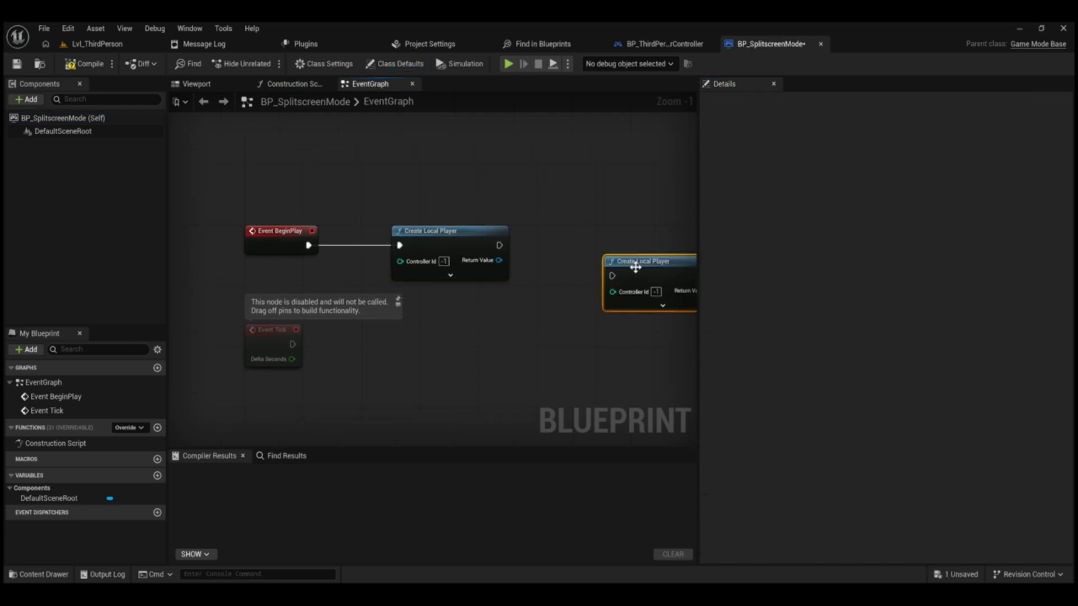
{"action": "left_click_drag", "start_coordinate": [630, 231], "coordinate": [608, 238]}
{"action": "left_click_drag", "start_coordinate": [499, 246], "coordinate": [647, 241]}
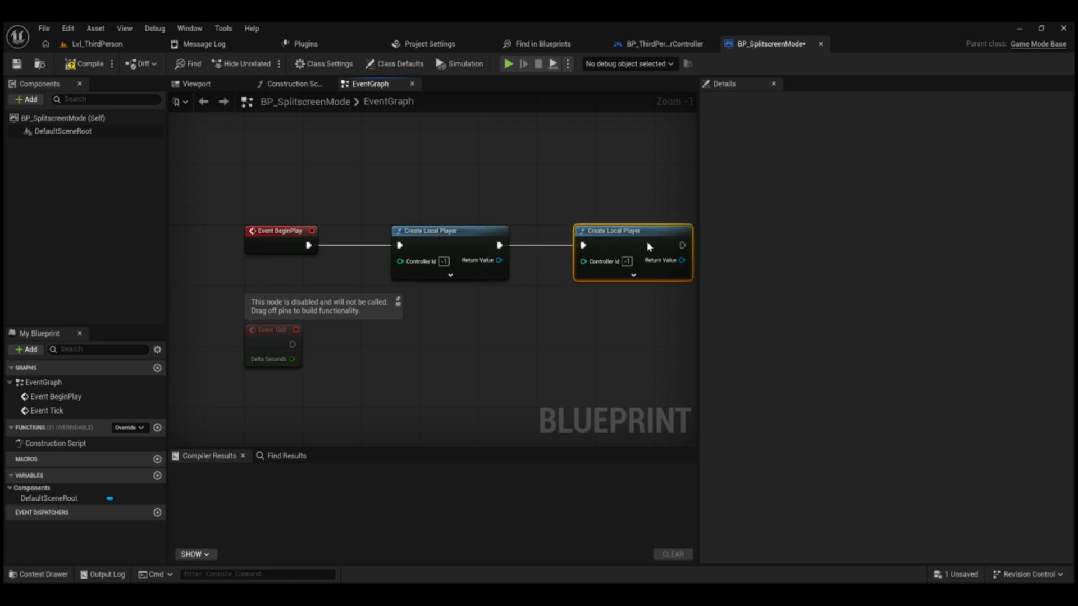
{"action": "left_click", "coordinate": [79, 65]}
{"action": "left_click", "coordinate": [16, 64]}
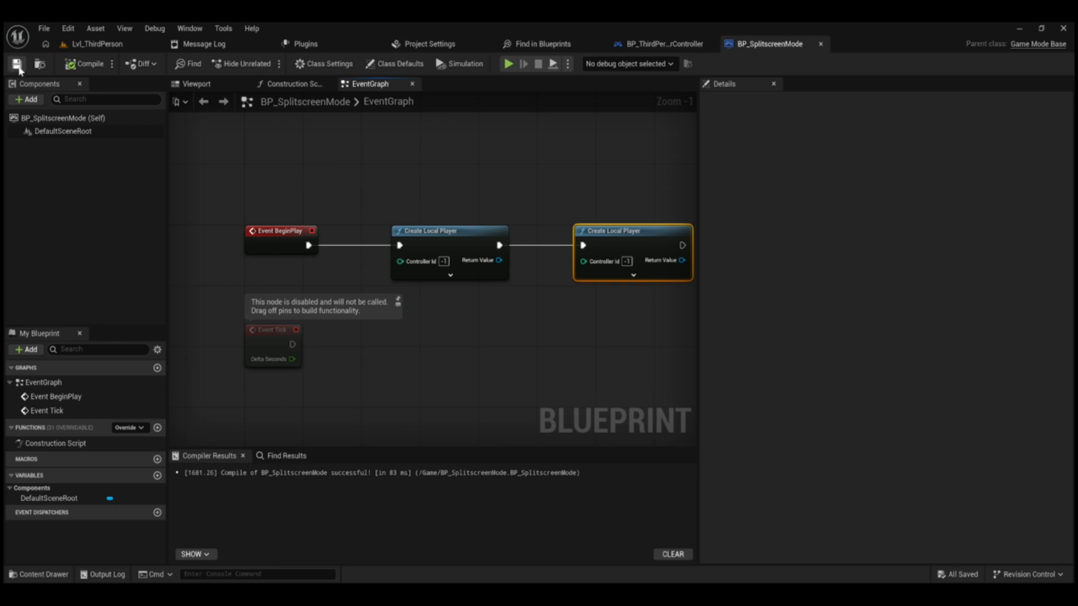
Play-test Lvl_ThirdPerson with the additional local player, move the characters sideways in the split-screen views, and stop the session.
{"action": "left_click", "coordinate": [75, 47]}
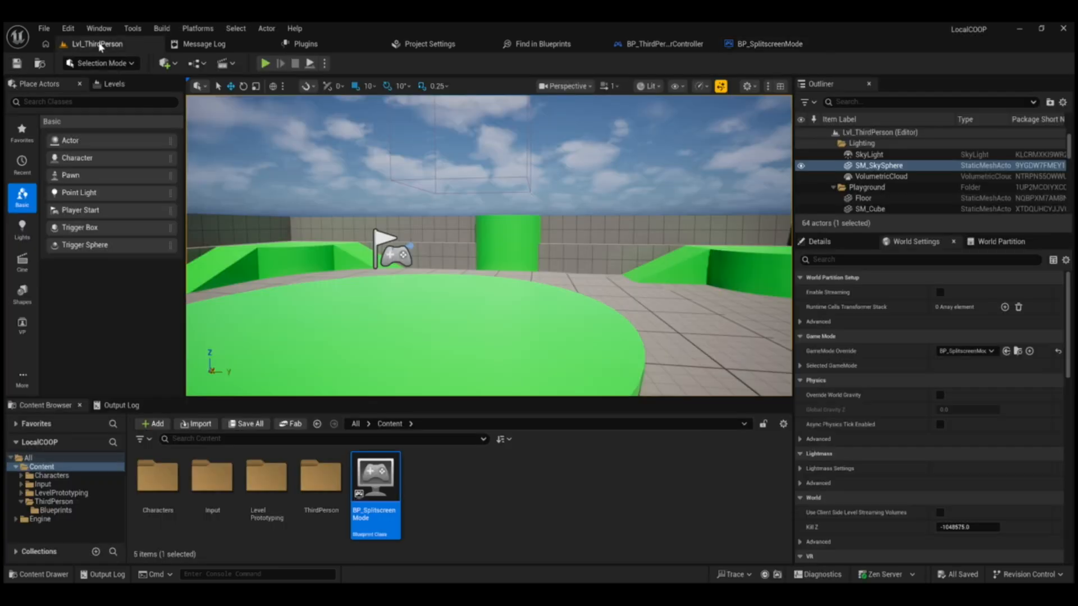
{"action": "left_click", "coordinate": [268, 64]}
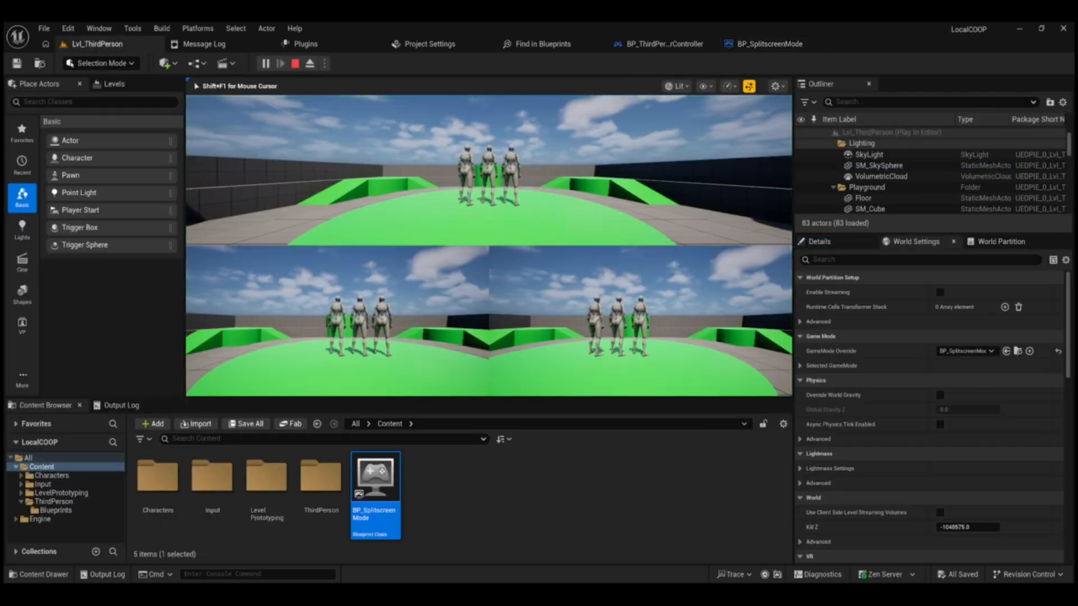
{"action": "key", "text": "a"}
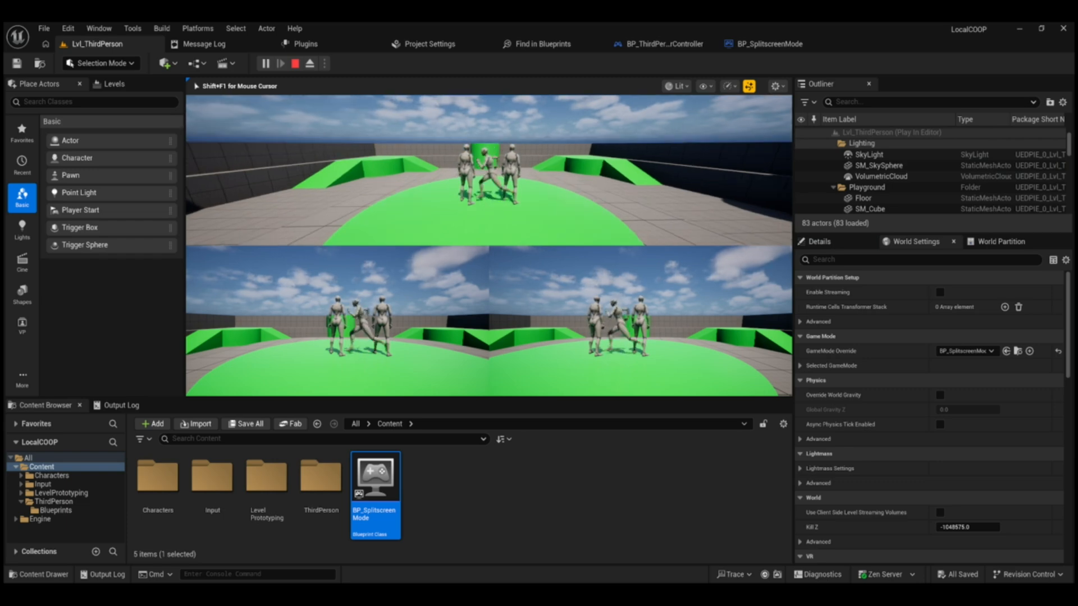
{"action": "key", "text": "w"}
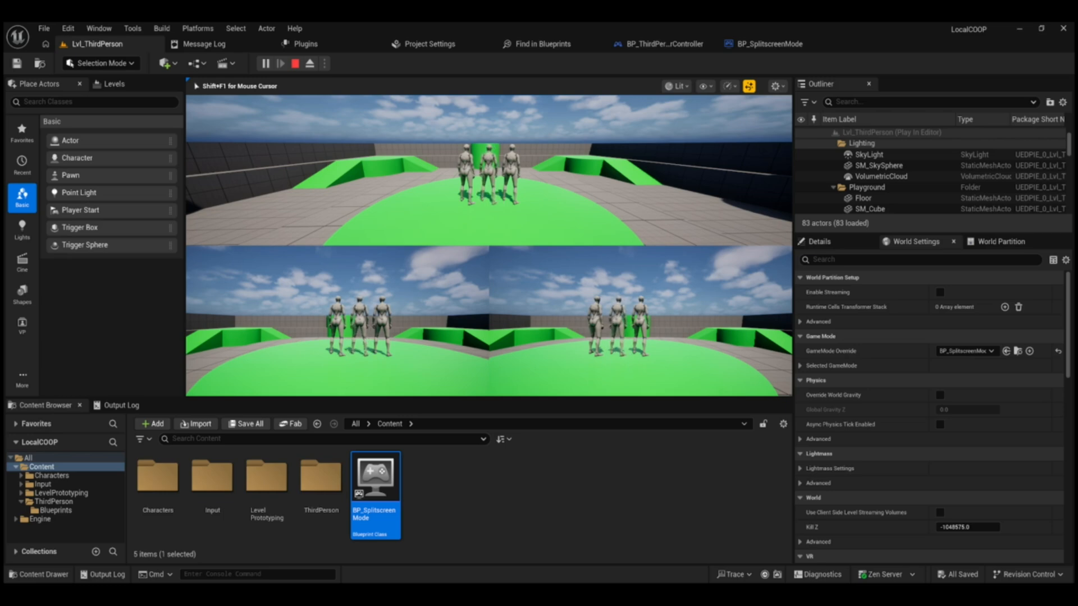
{"action": "key", "text": "d"}
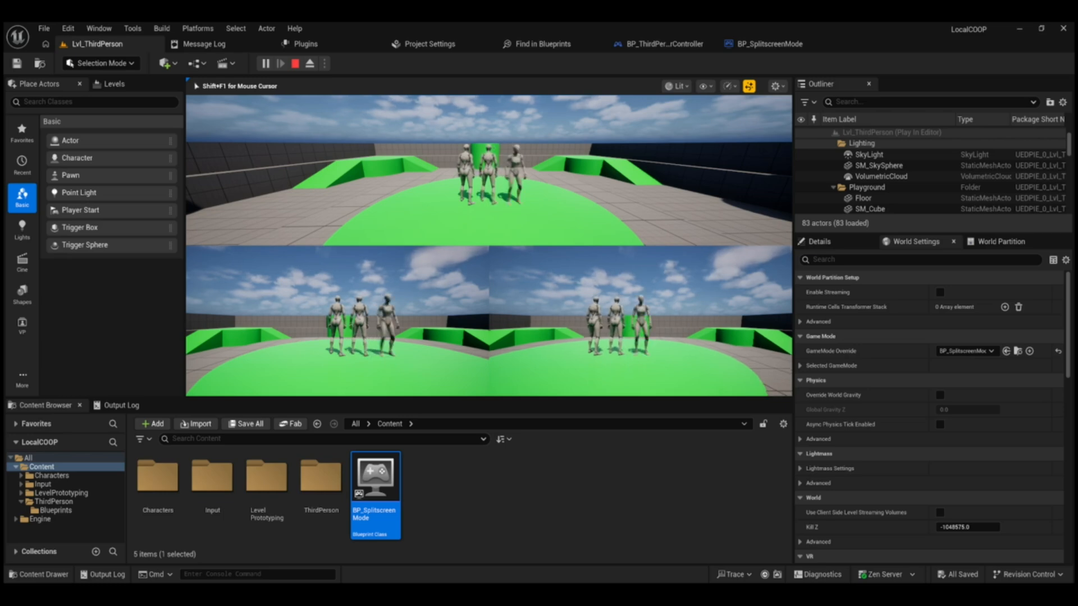
{"action": "key", "text": "d"}
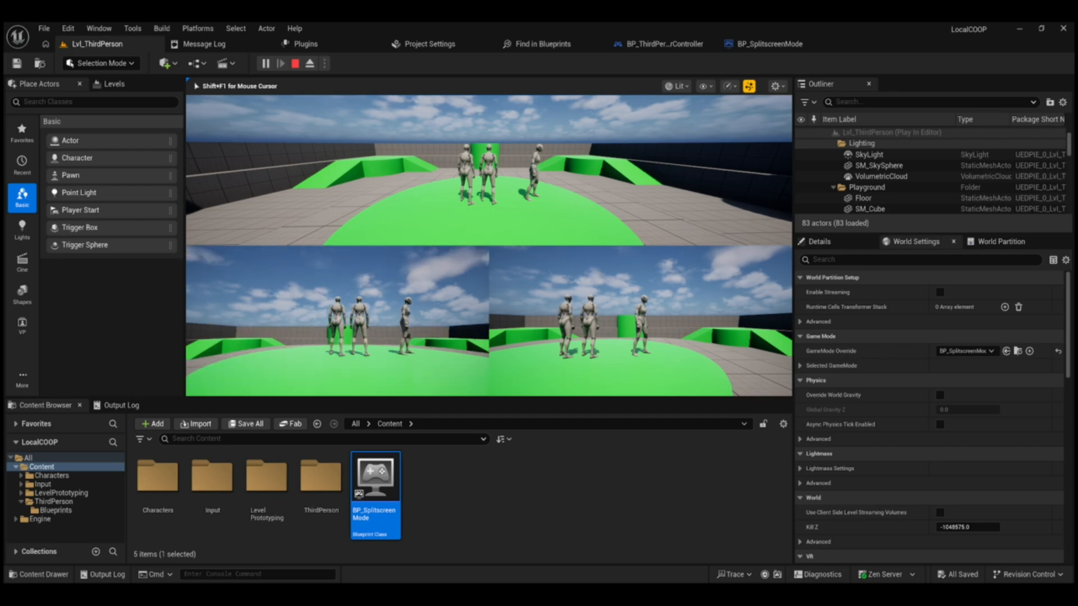
{"action": "key", "text": "a"}
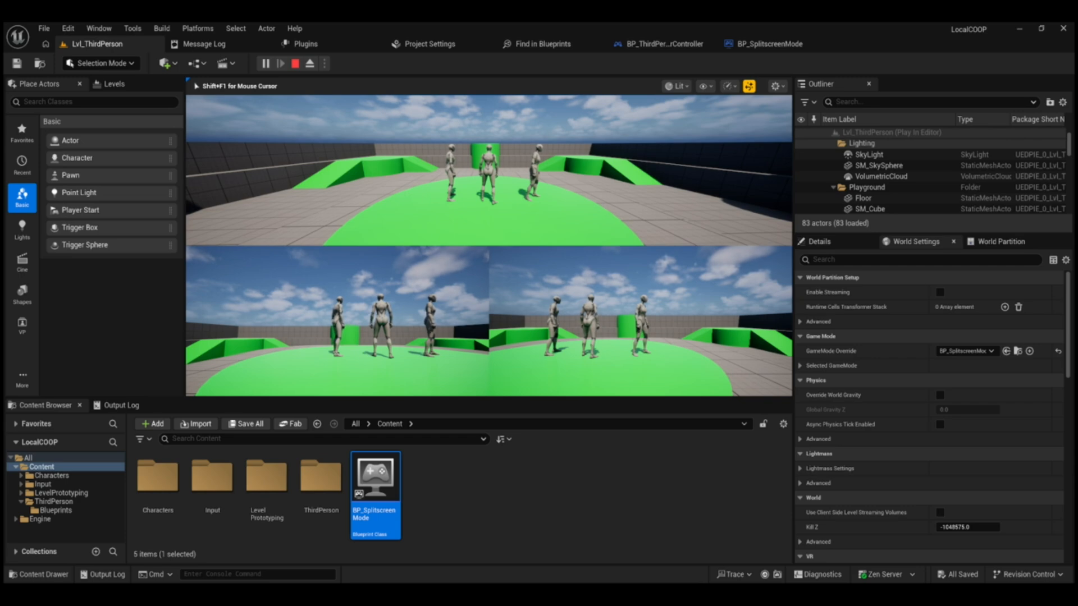
{"action": "key", "text": "Escape"}
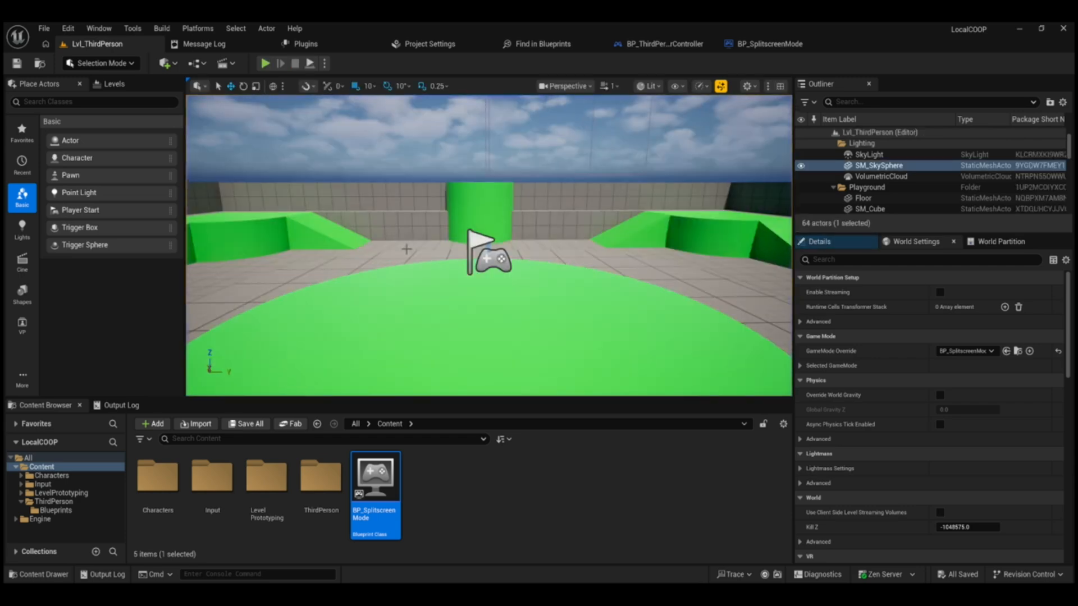